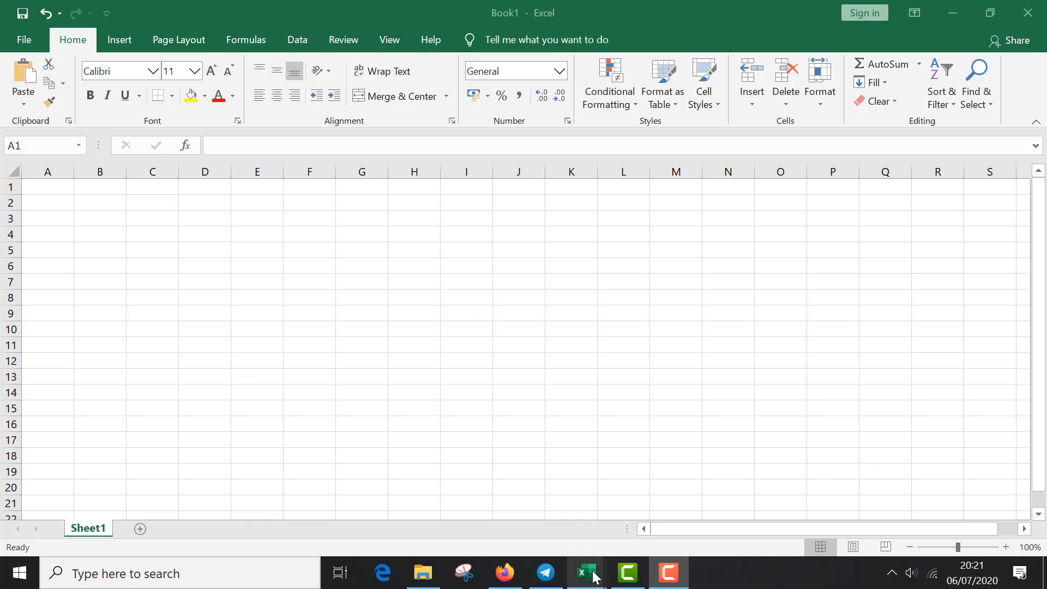
Switch to the IF 1 workbook and review the NILAI SISWA table's column headings against the pass rules below it.
mouse_move(595, 576)
click(671, 529)
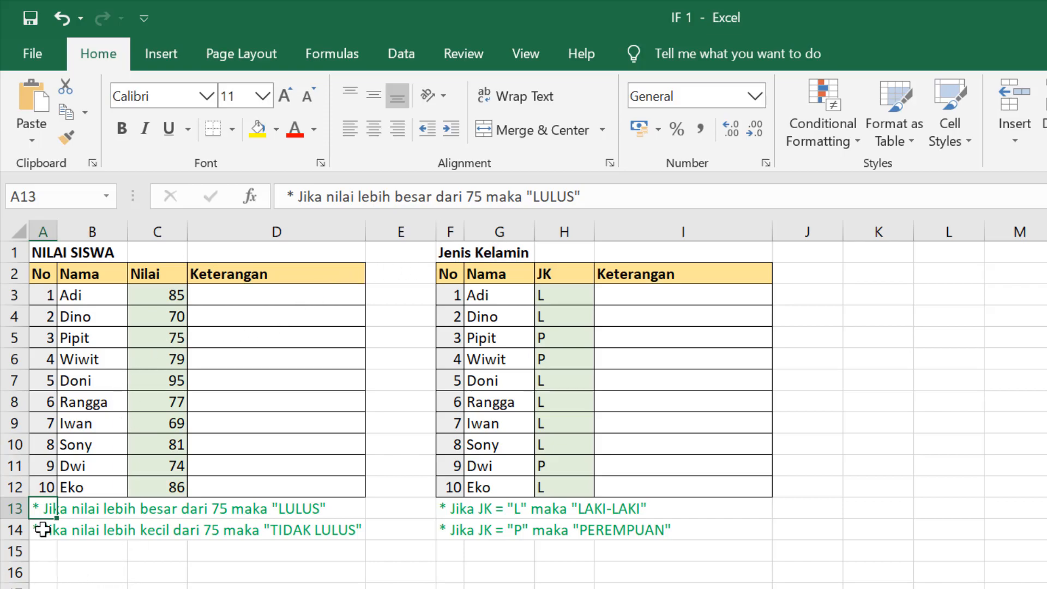
click(42, 271)
click(115, 274)
click(162, 278)
click(251, 279)
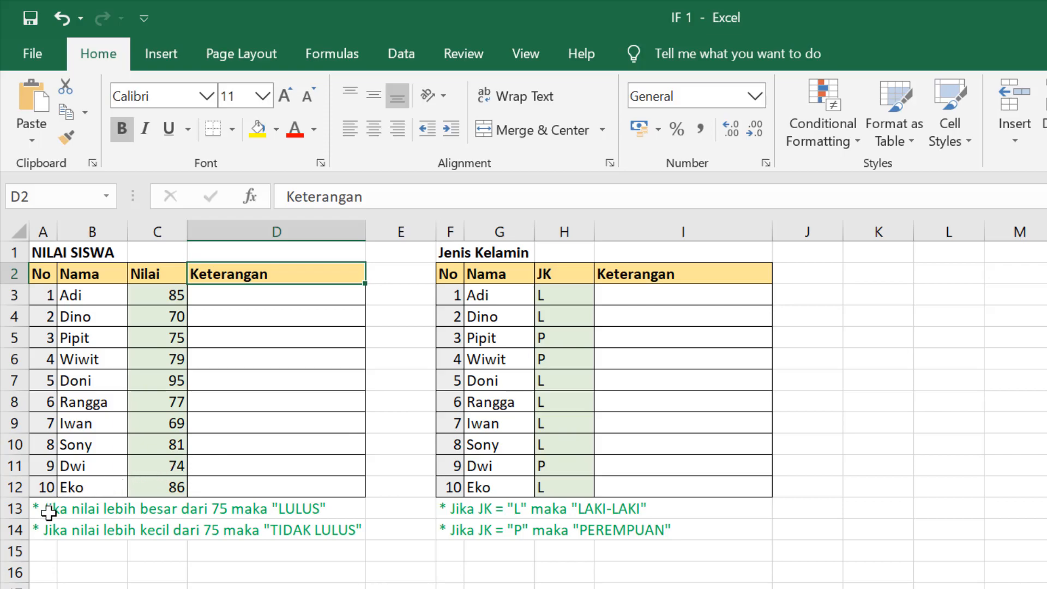
click(146, 274)
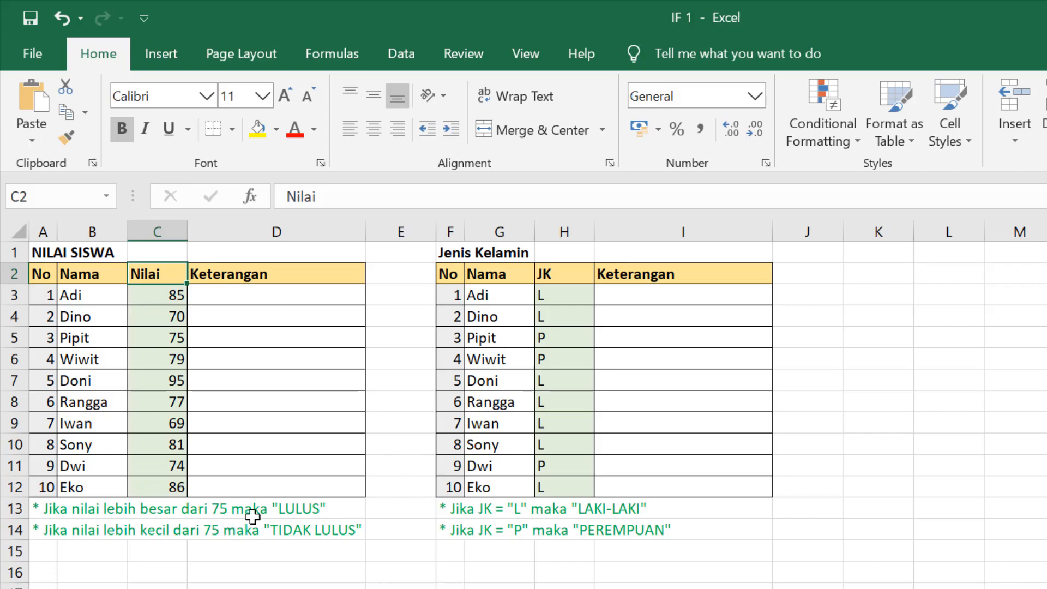
click(260, 268)
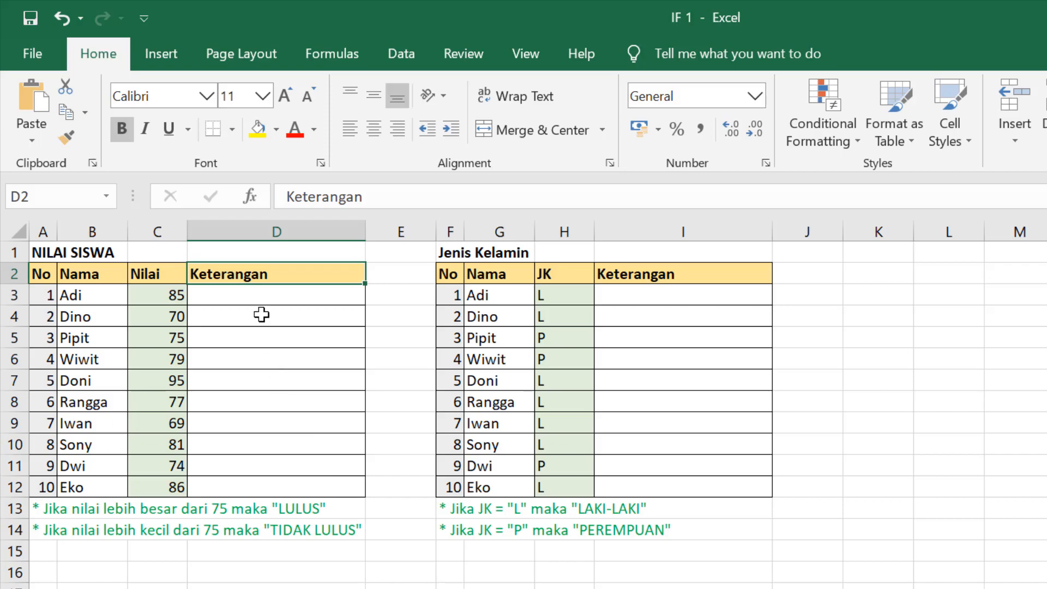
Begin an IF formula in cell D3 with the logical test C3>75.
click(273, 295)
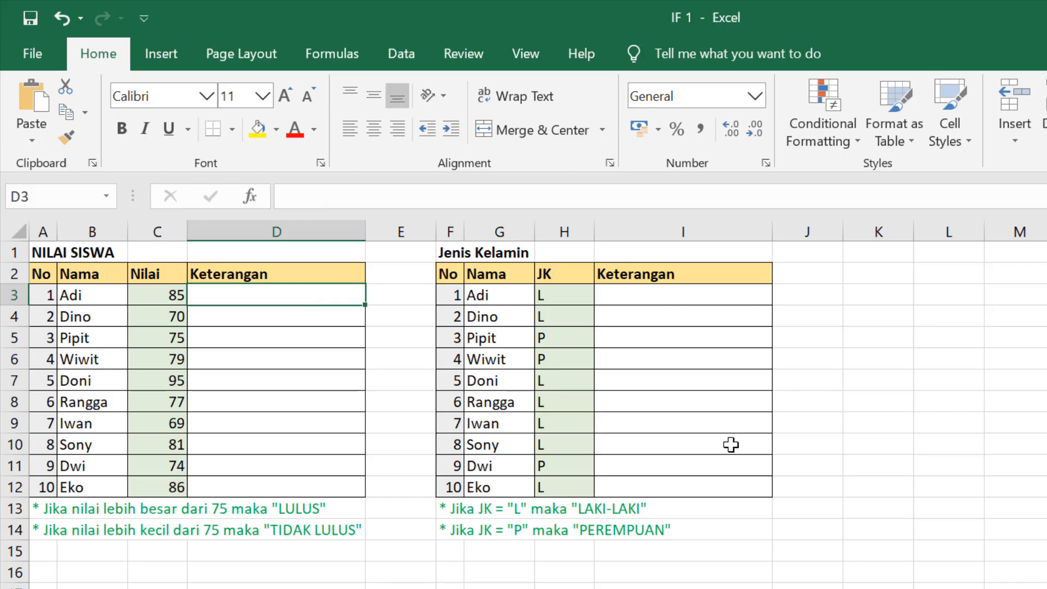
text(=)
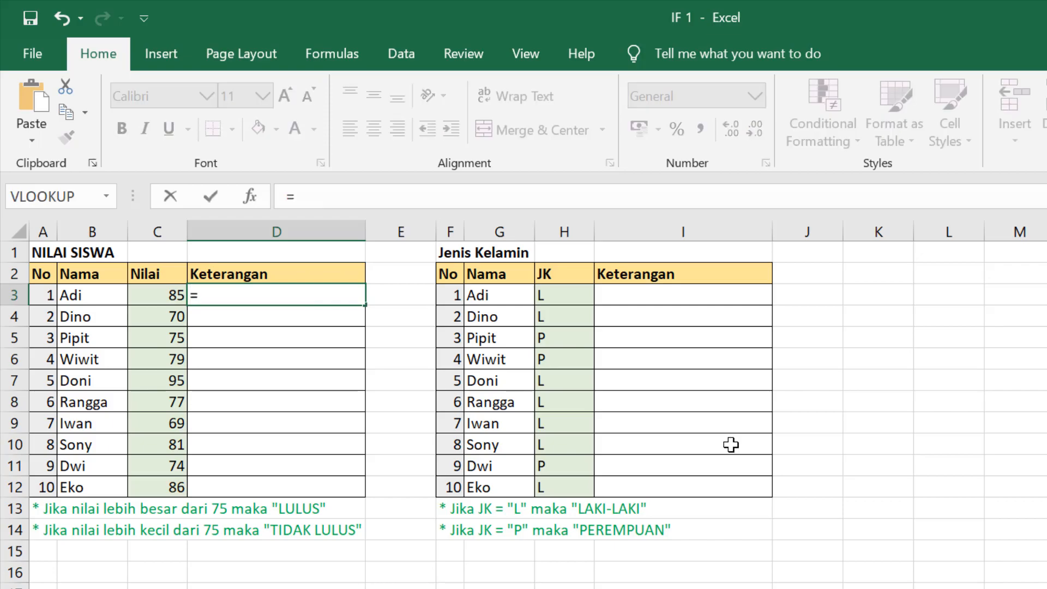
text(if)
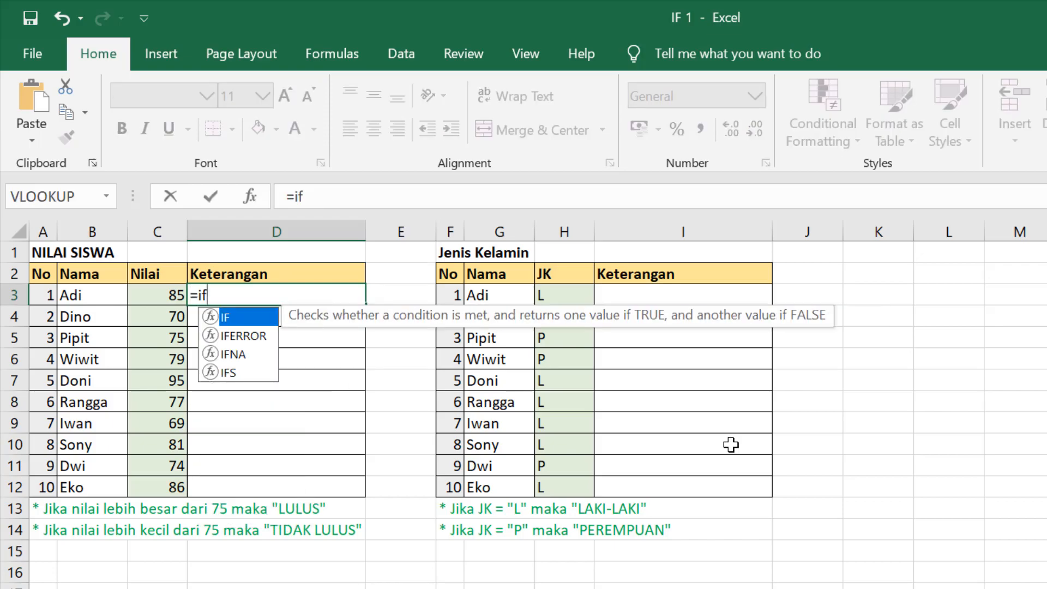
text(()
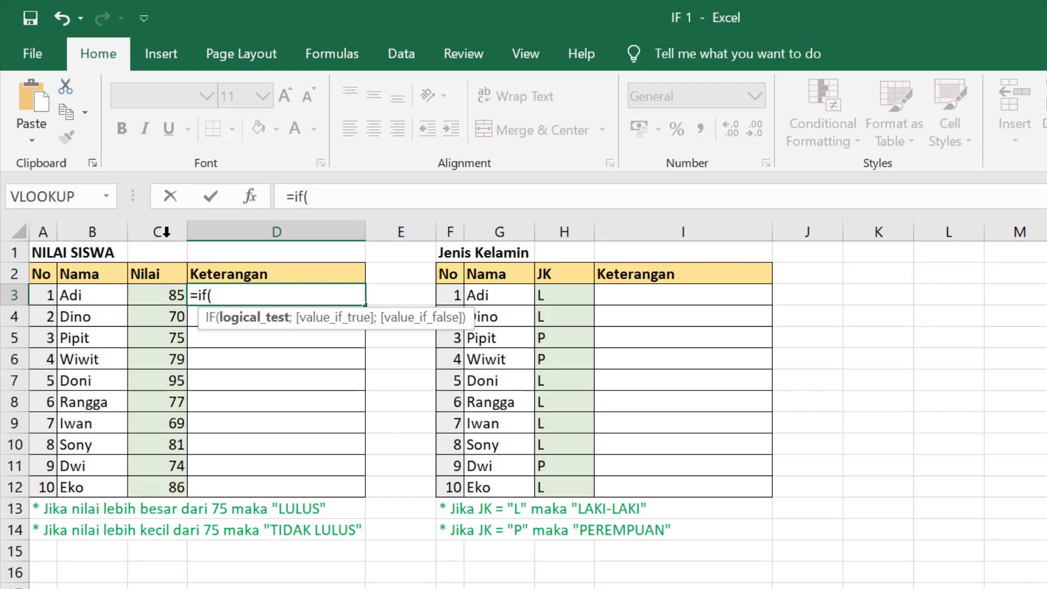
click(168, 294)
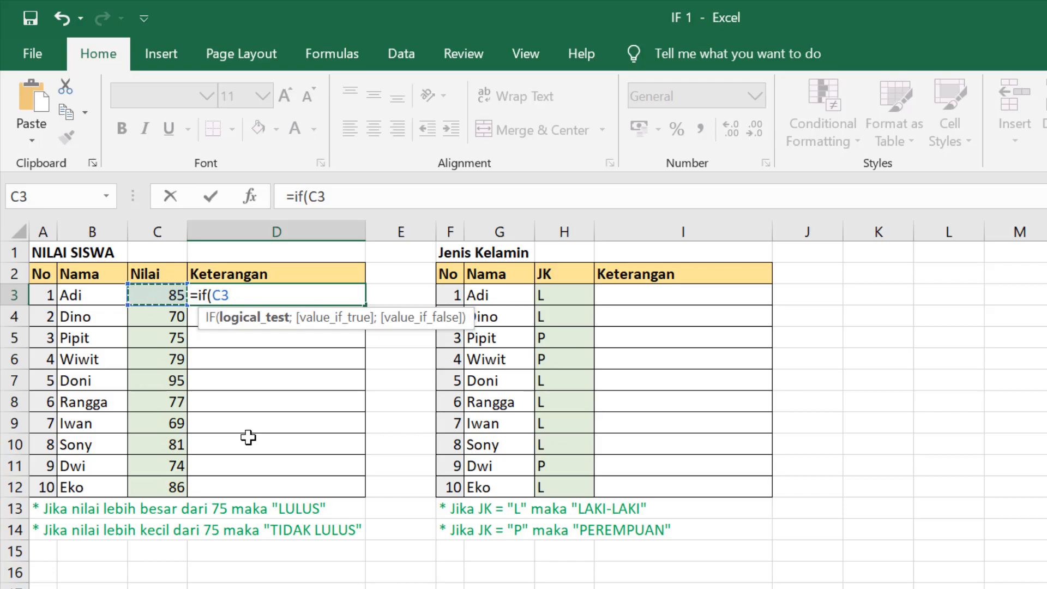
text(>75)
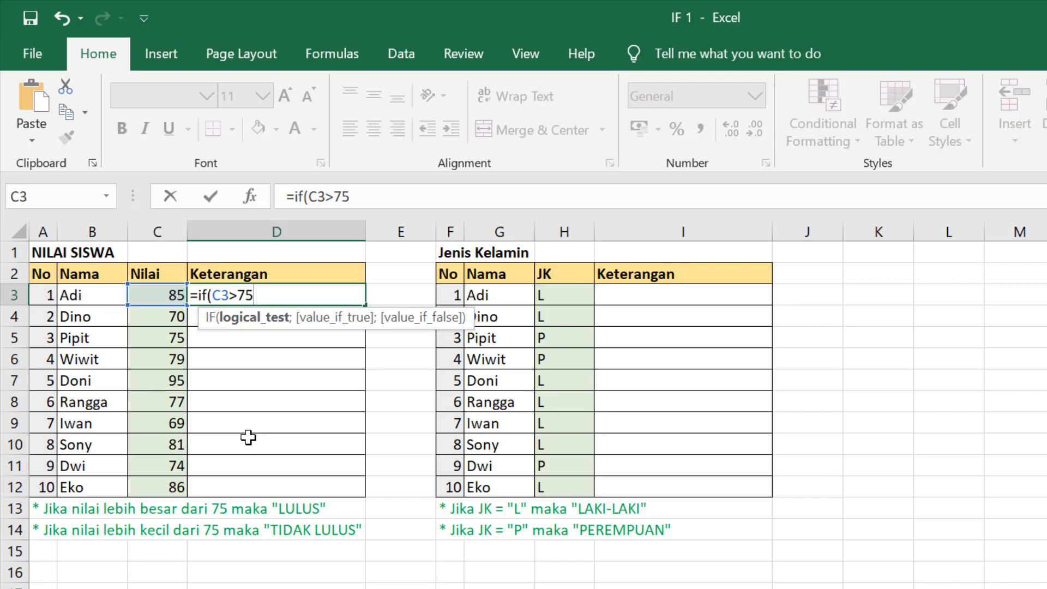
text(;)
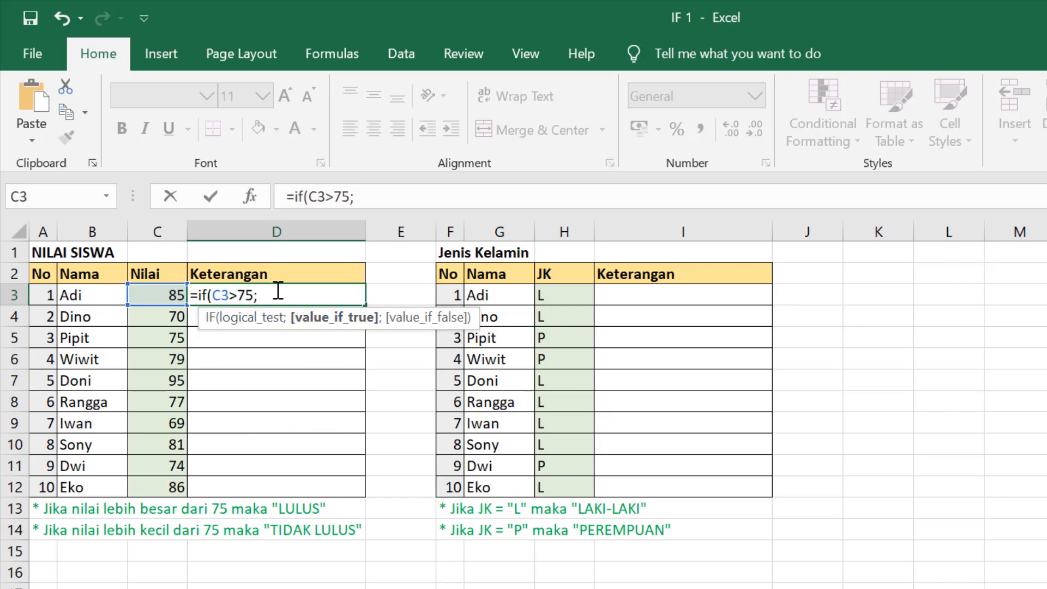
Complete the D3 formula with "LULUS" as the true value and "TIDAK LULUS" as the false value.
text(LULUS)
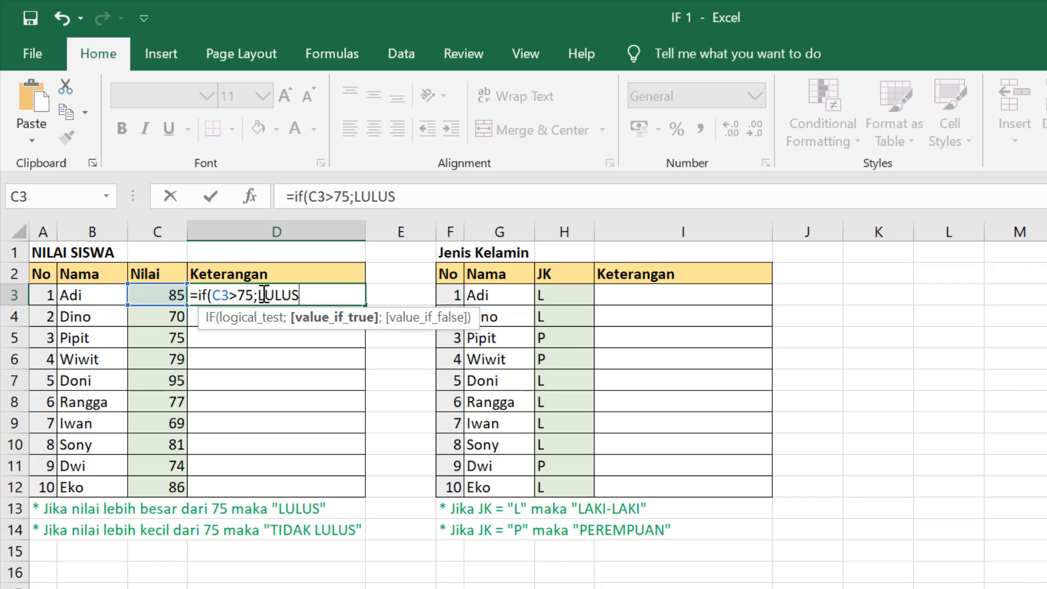
click(261, 295)
text(")
key(Right)
key(Right)
key(Right)
key(Right)
key(Right)
text(")
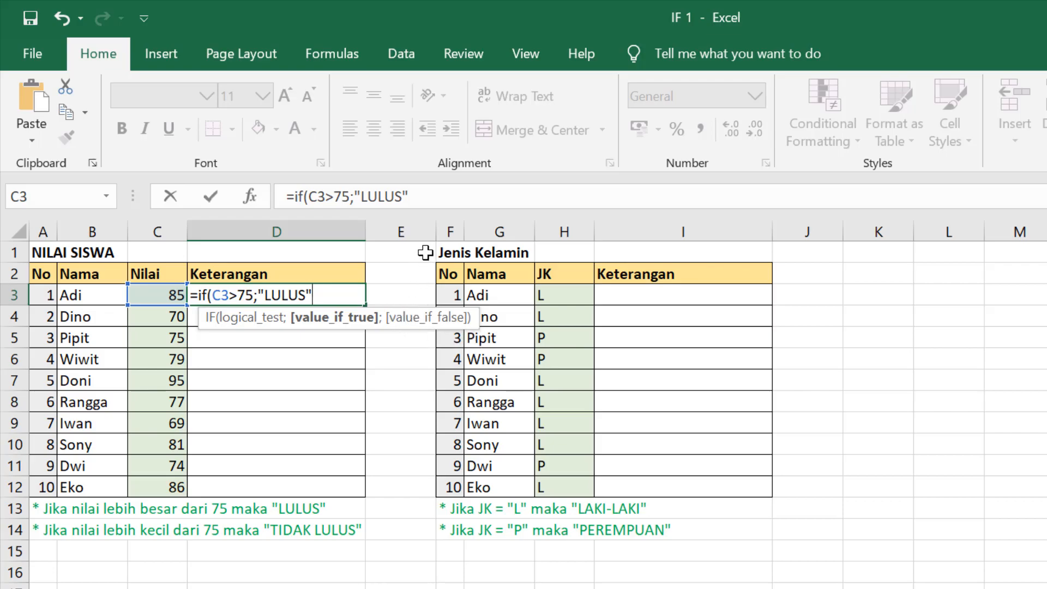
text(;)
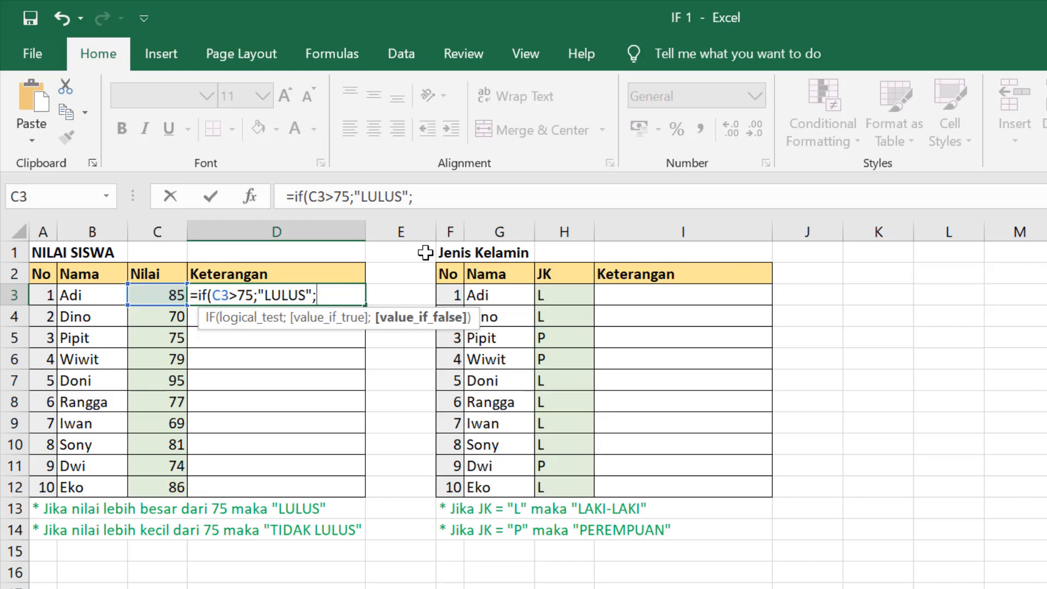
text("TIDAK LULUS"))
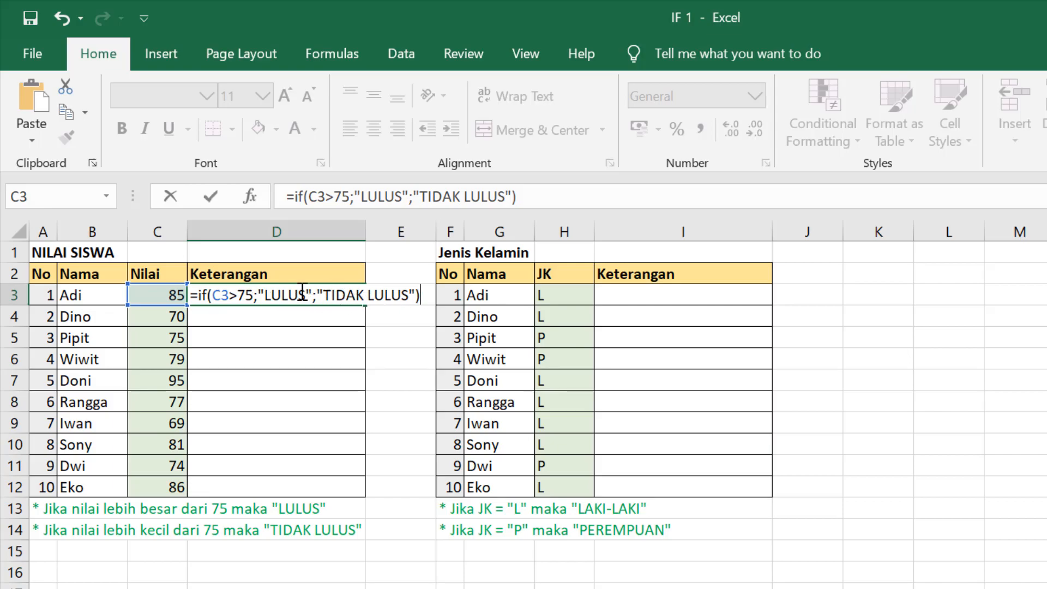
key(Return)
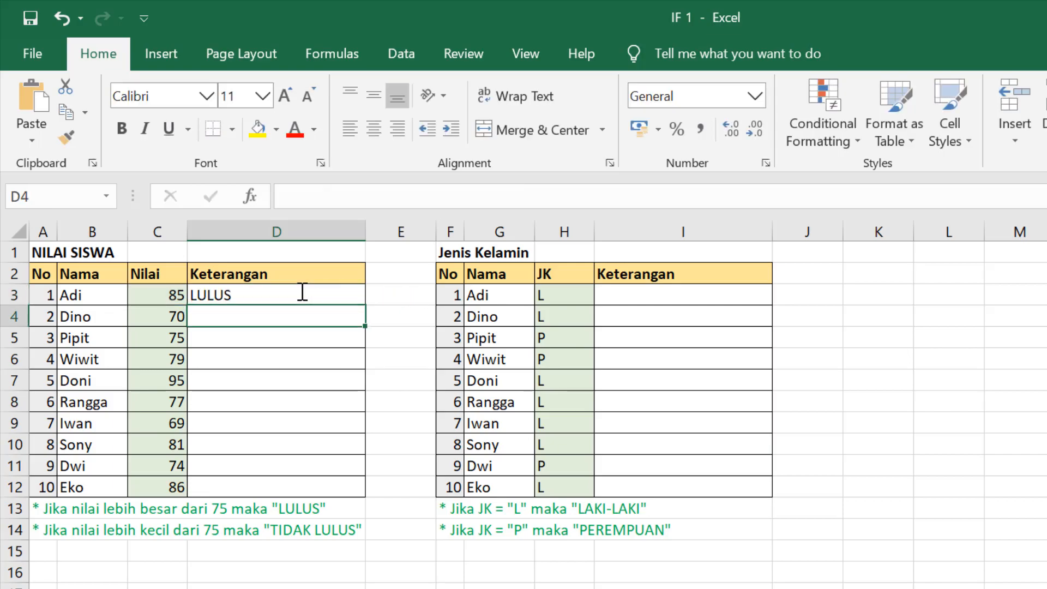
Check the D3 formula against the score in C3 and fill it down through D12.
click(213, 293)
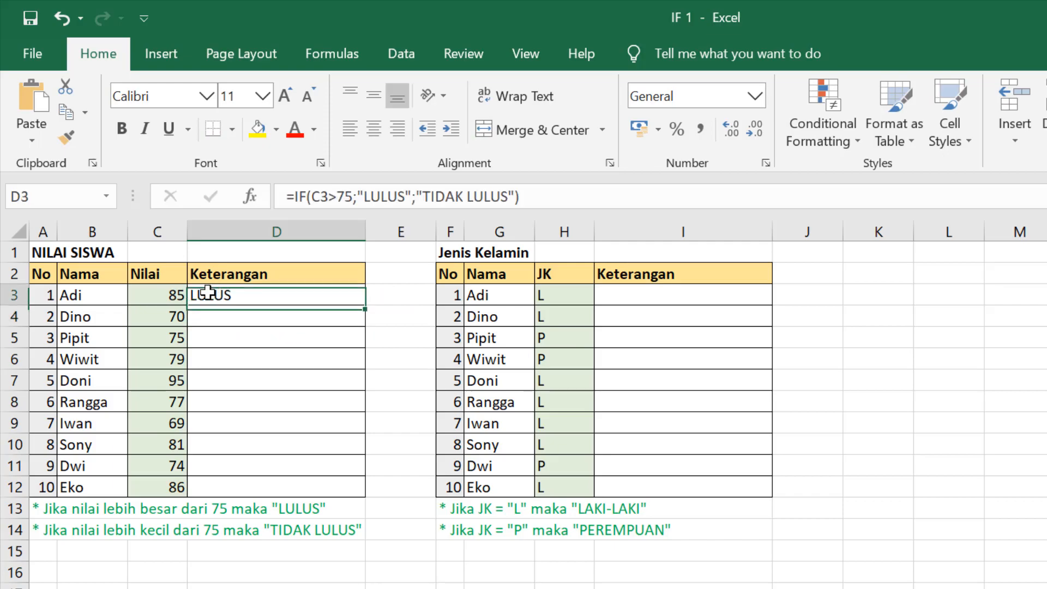
click(161, 293)
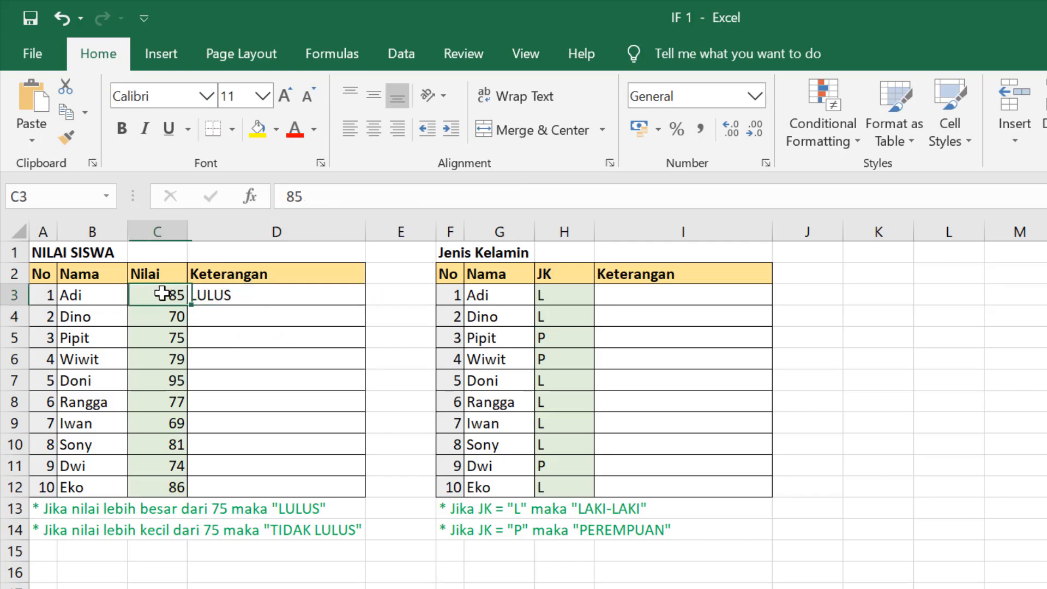
click(250, 296)
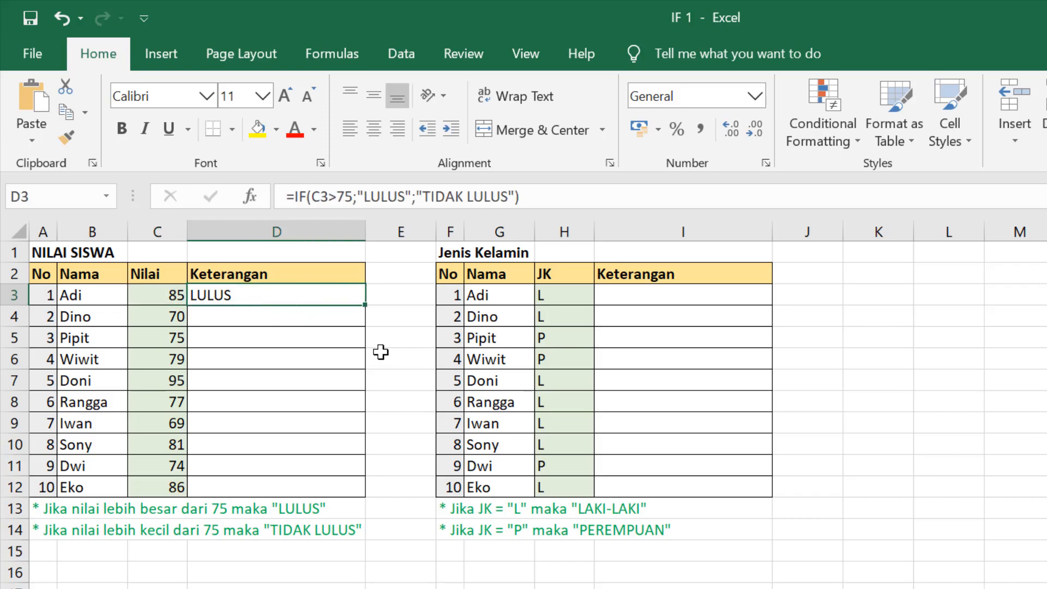
double_click(366, 306)
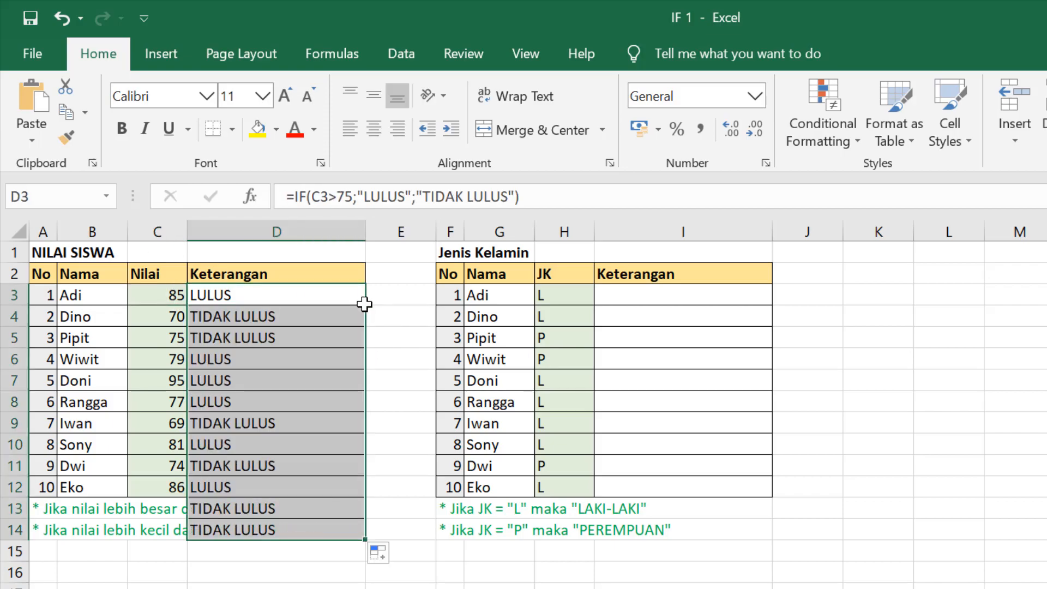
key(ctrl+z)
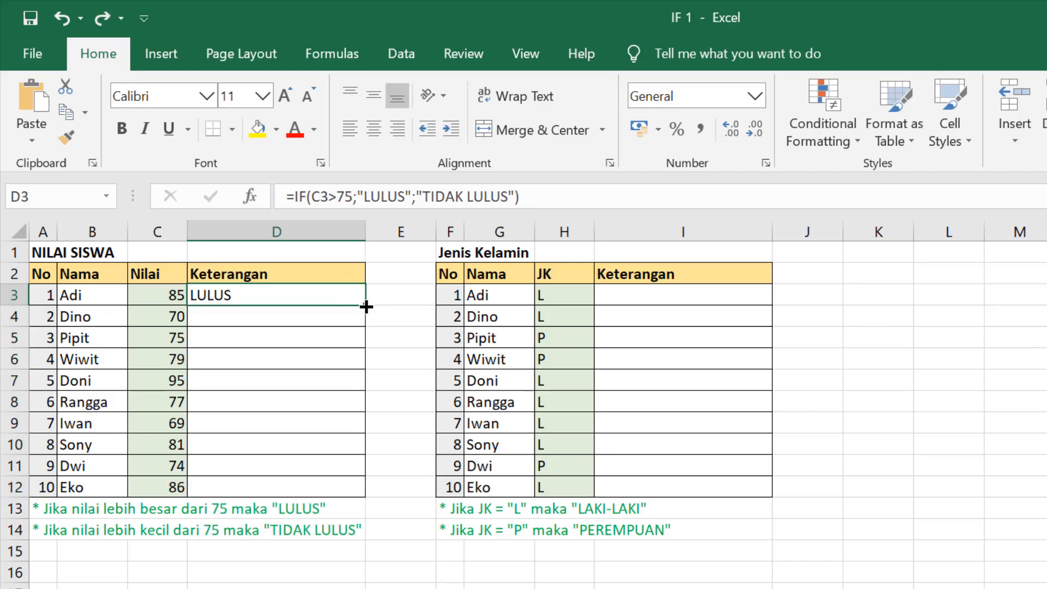
drag(366, 307, 359, 496)
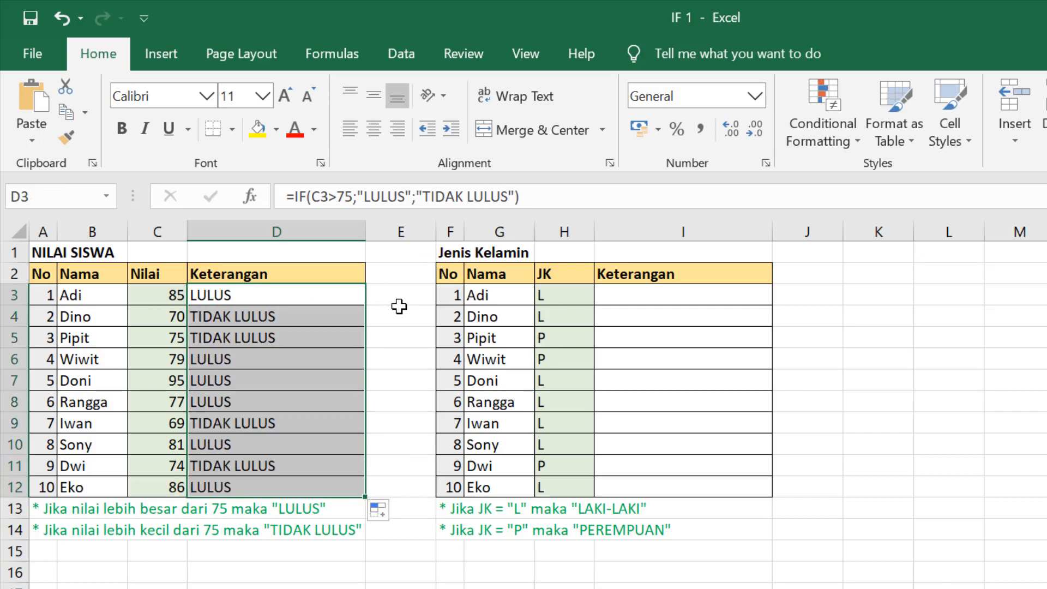
Compare the scores in C4 and C5 with their results in the Keterangan column.
click(360, 347)
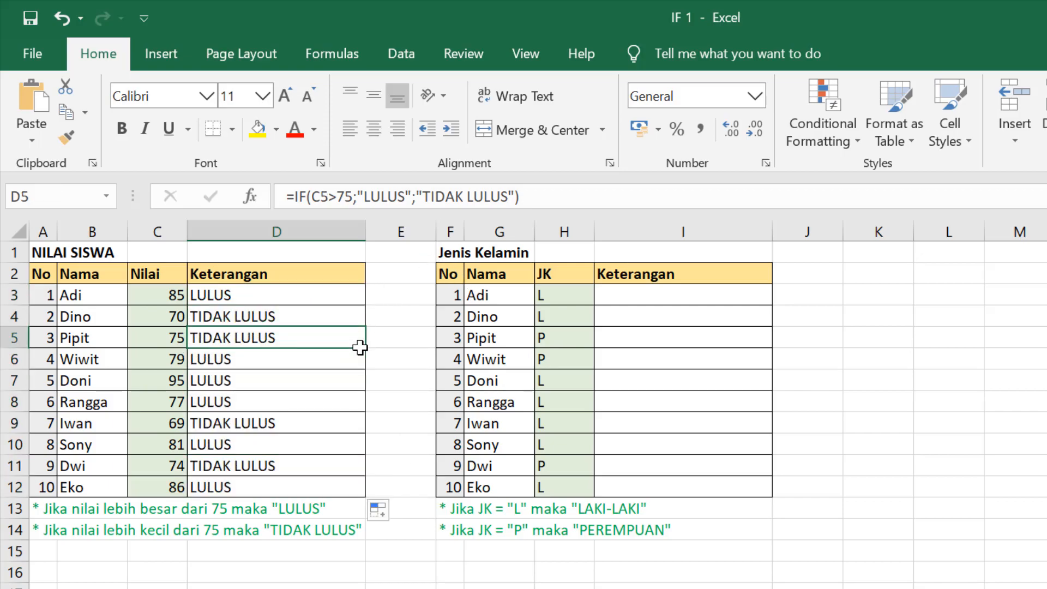
click(165, 318)
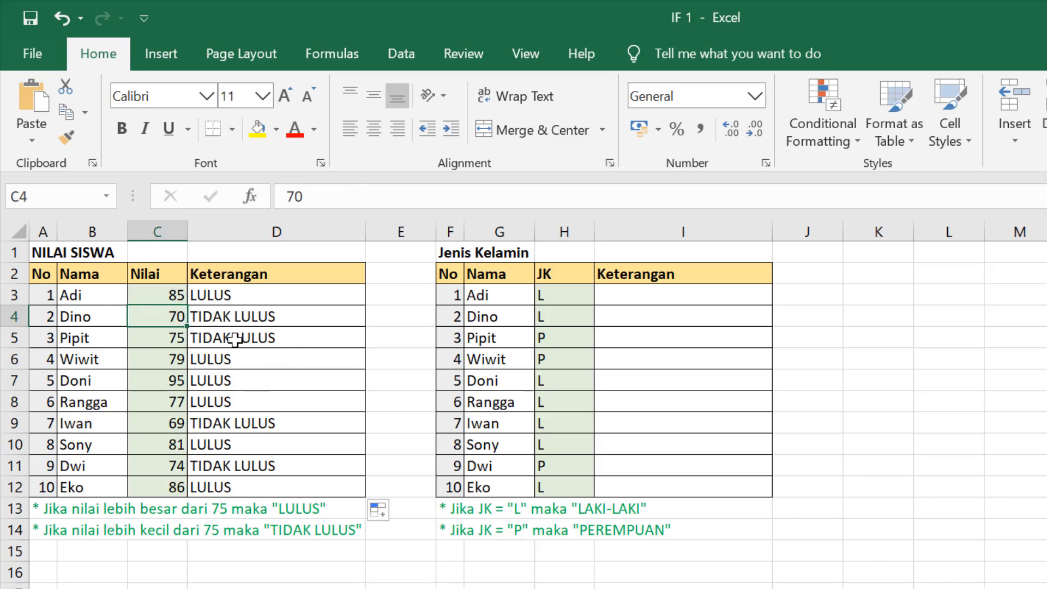
click(170, 340)
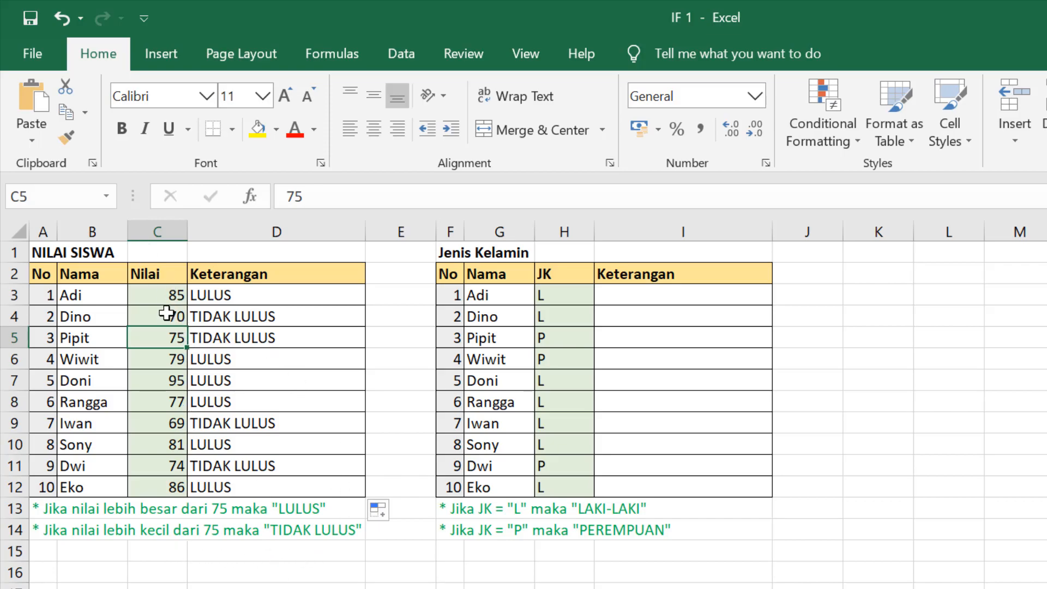
click(218, 297)
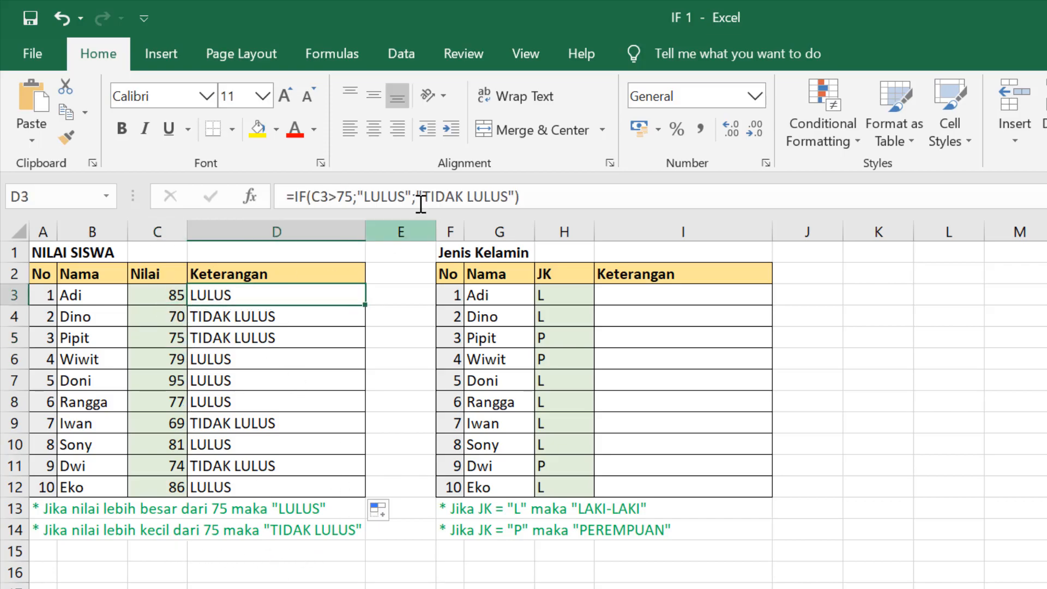
click(349, 197)
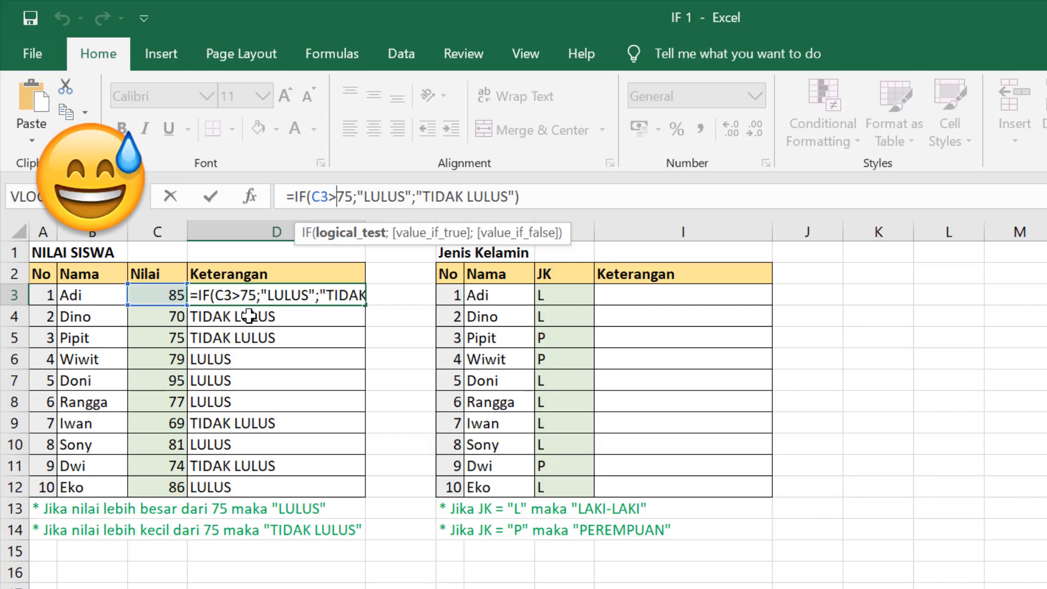
click(213, 337)
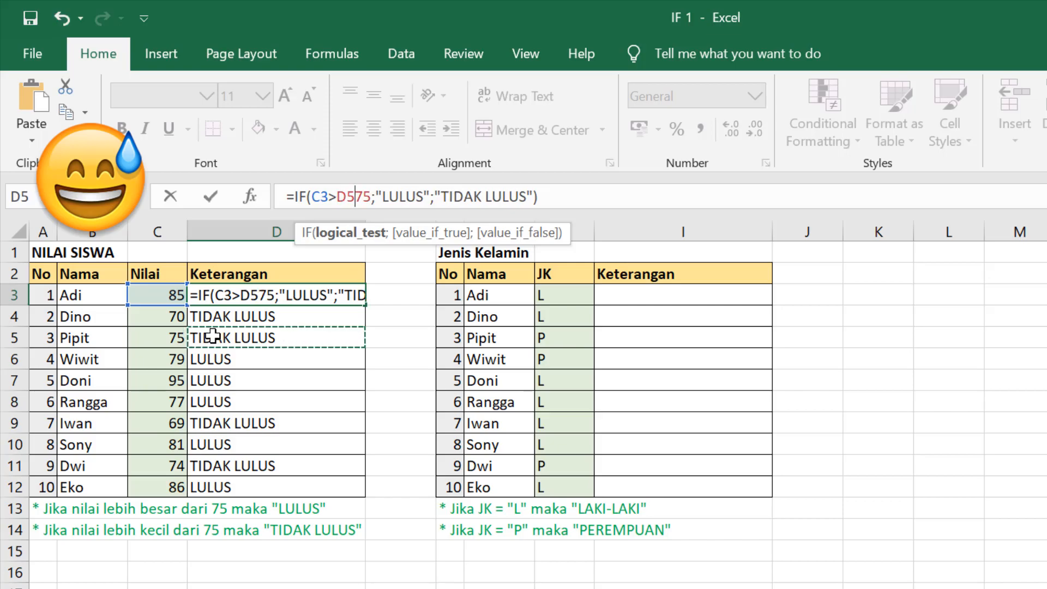
key(BackSpace)
key(BackSpace)
key(Return)
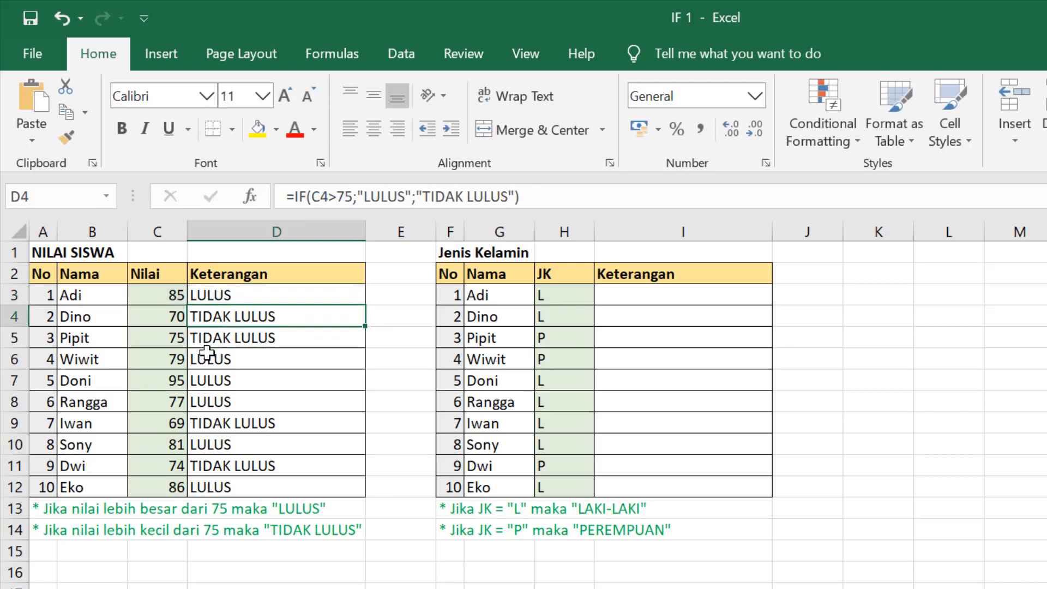
Review the filled formulas in several rows of the NILAI SISWA table's Keterangan column.
drag(222, 291, 260, 507)
click(255, 461)
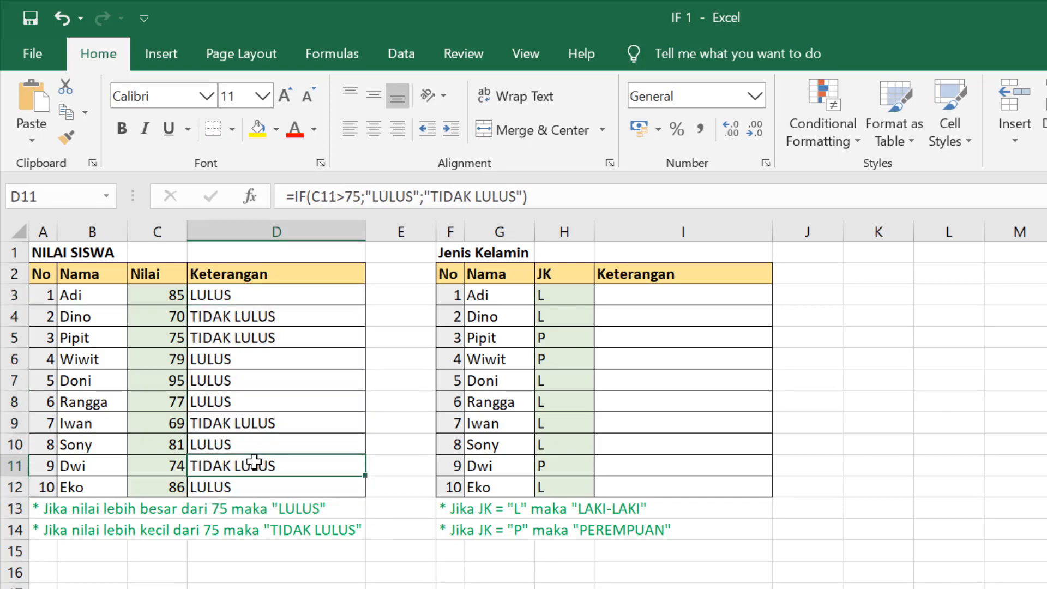
click(212, 353)
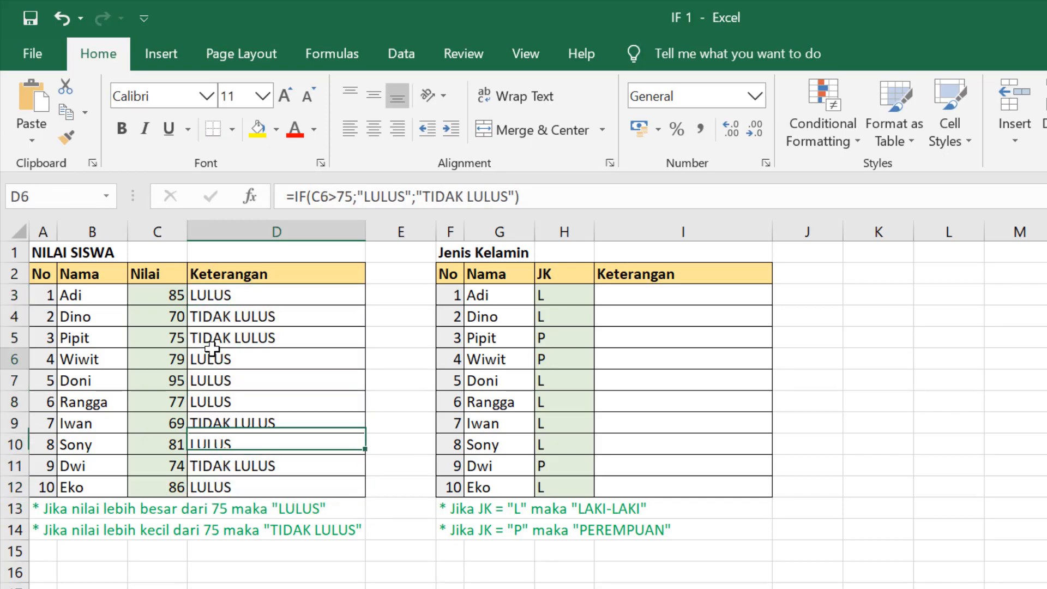
click(221, 289)
click(228, 314)
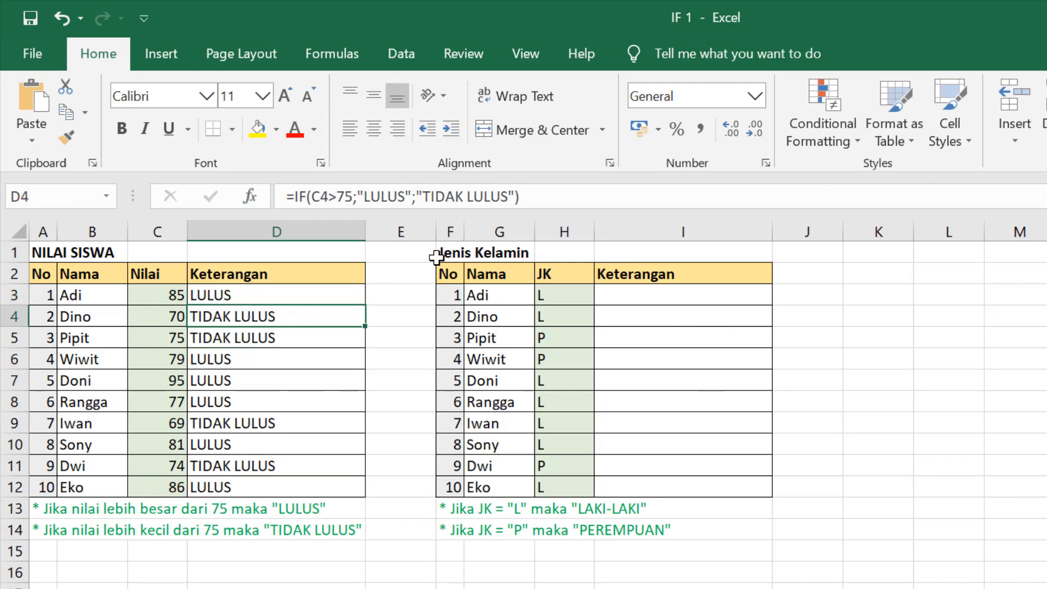
Start an IF formula in I3 that tests whether the gender code in H3 equals "L".
click(666, 299)
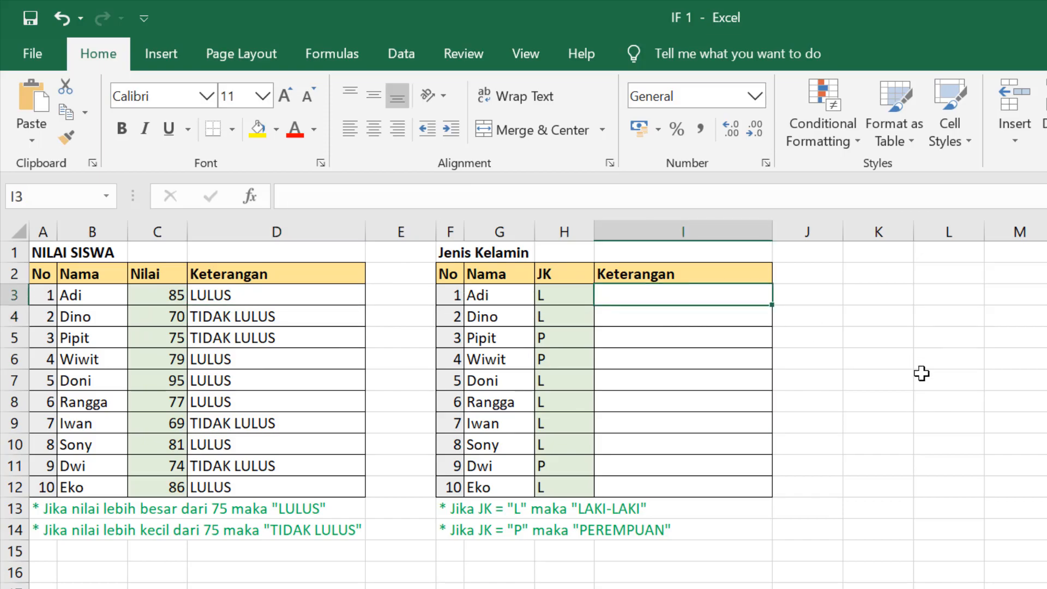
text(=IF)
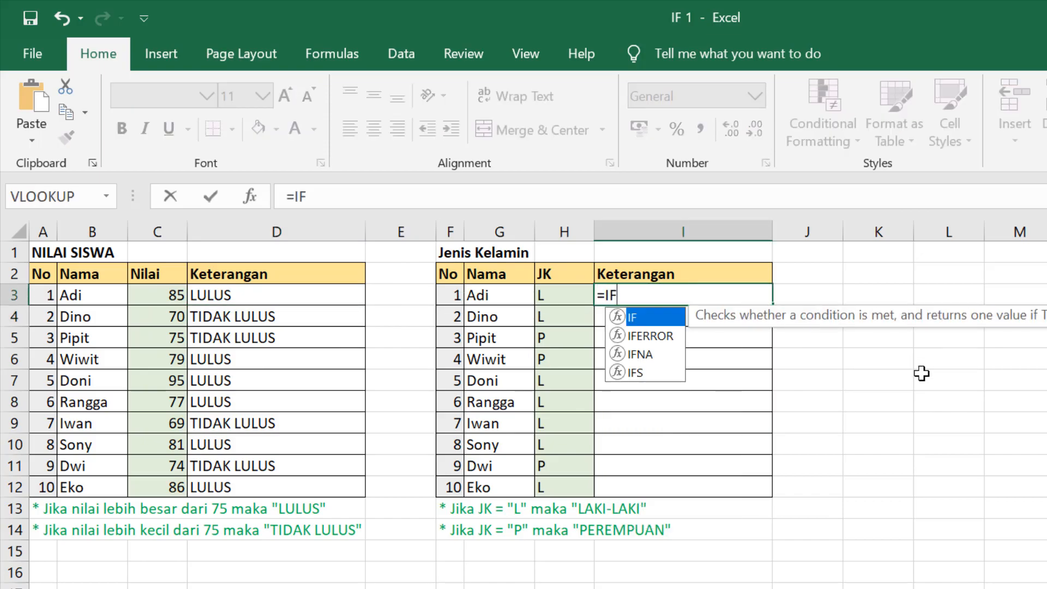
text(()
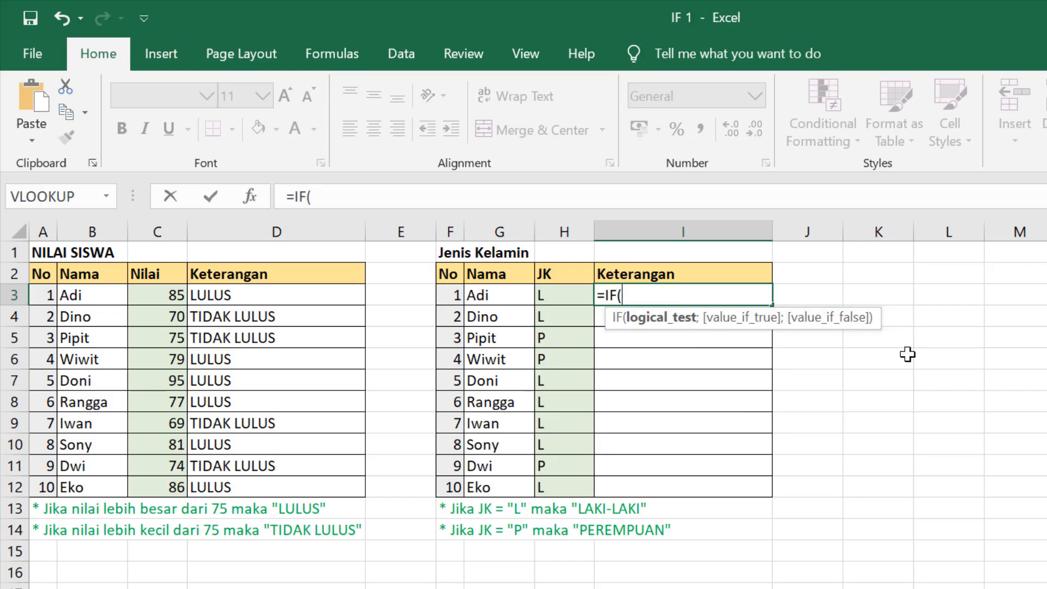
click(566, 293)
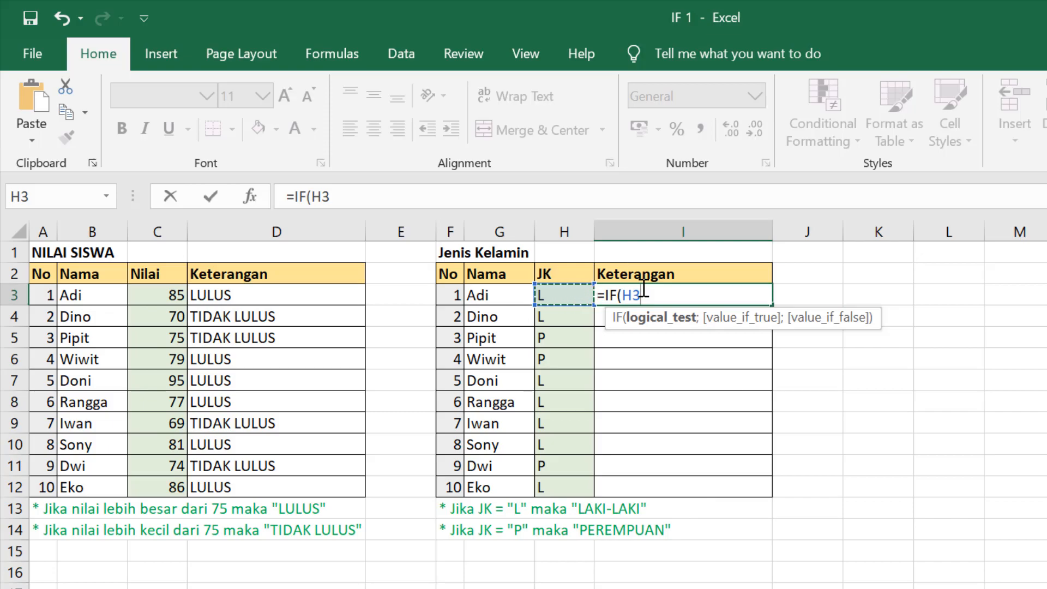
text(=)
key(Return)
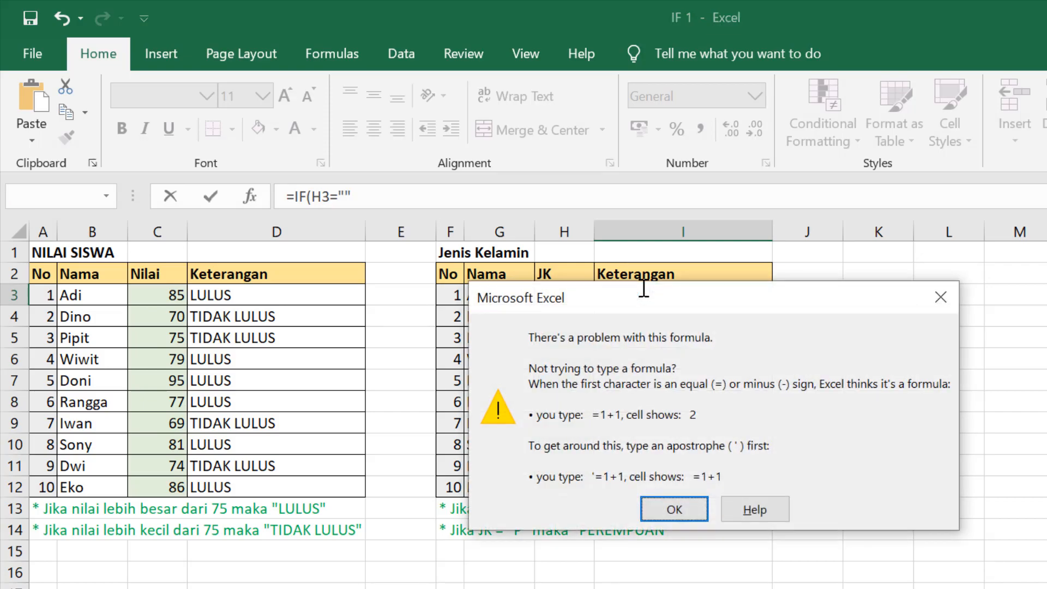
click(942, 297)
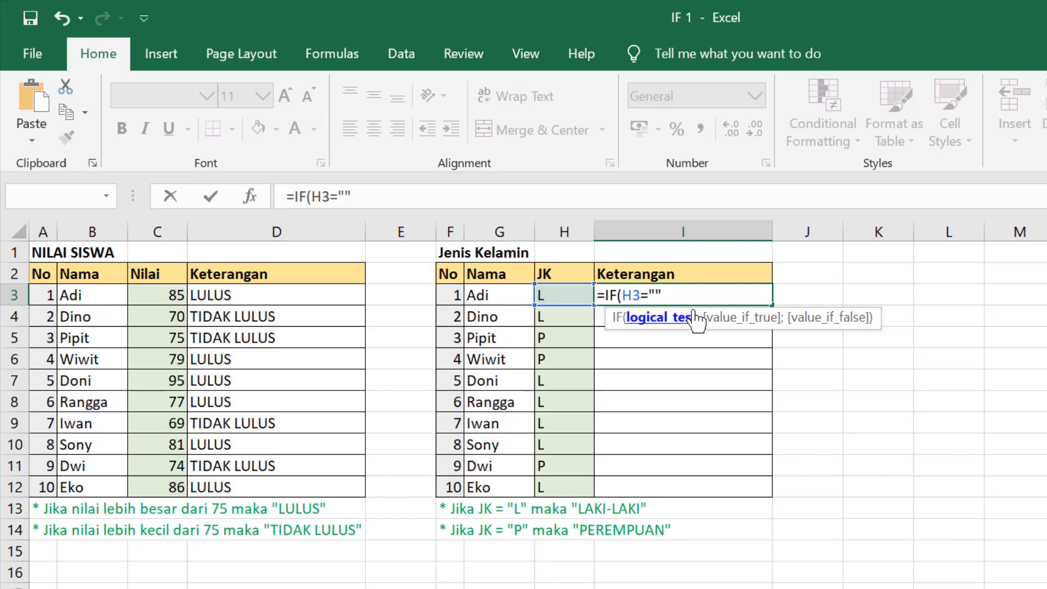
text(L)
text(;)
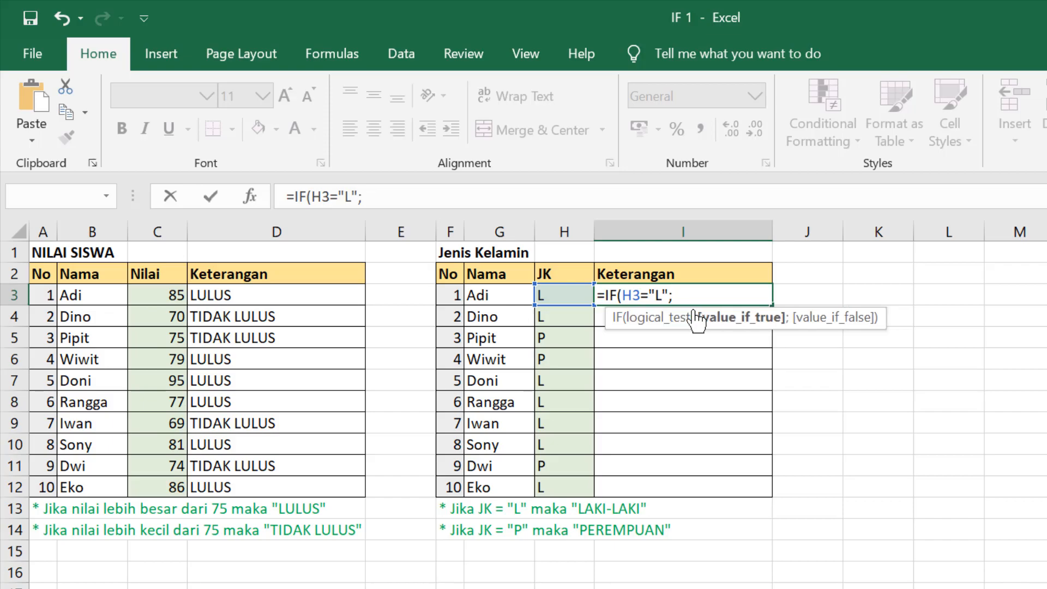
Complete the I3 formula with "LAKI-LAKI" as the true value and "PEREMPUAN" as the false value, and fill it down through I12.
text("LAKI-LAKU)
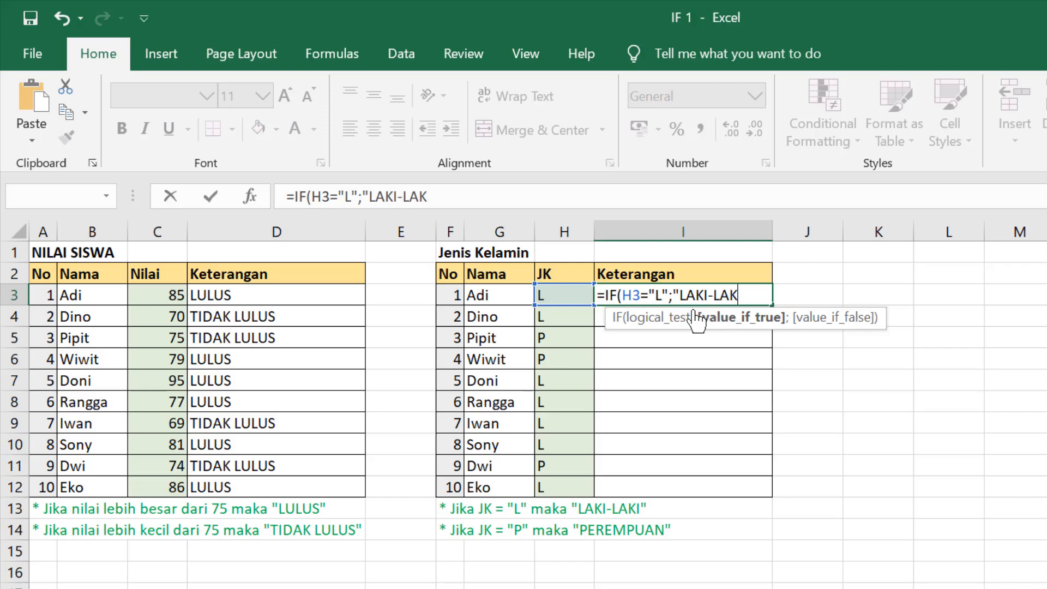
key(BackSpace)
text(I";)
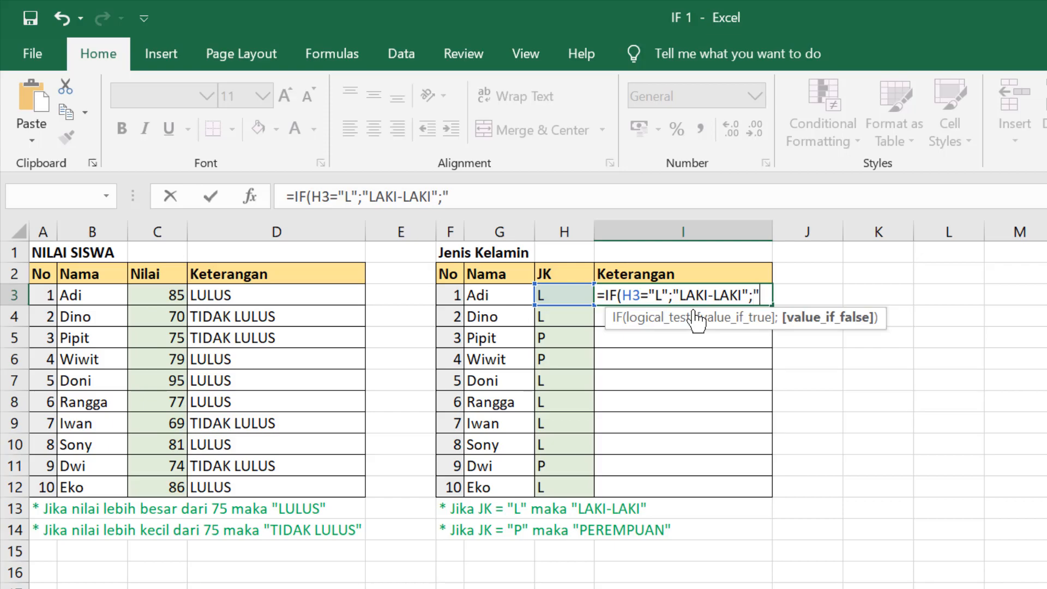
text("PEREMPUAN)
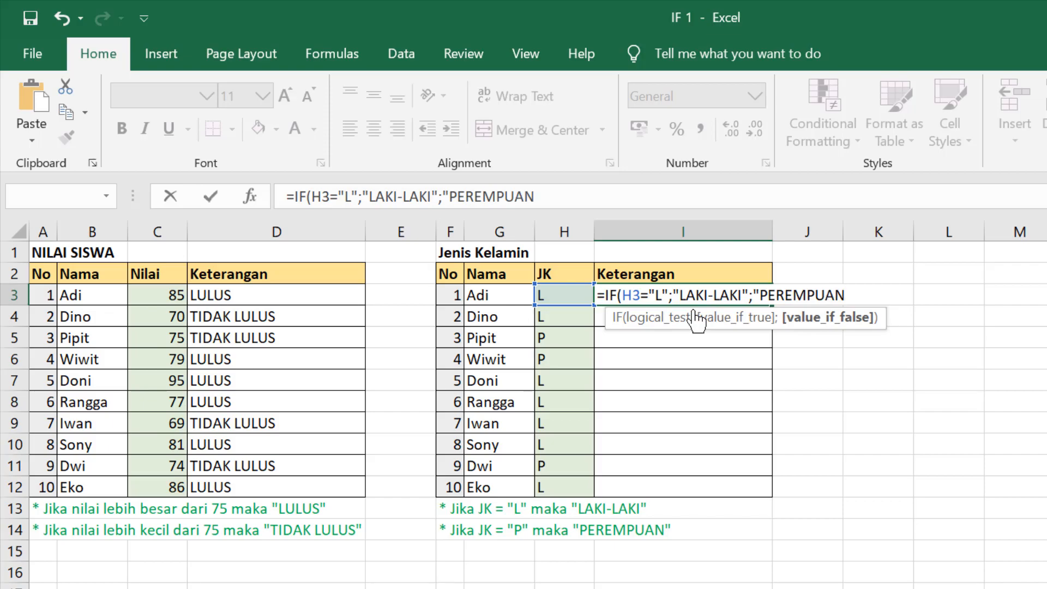
text("))
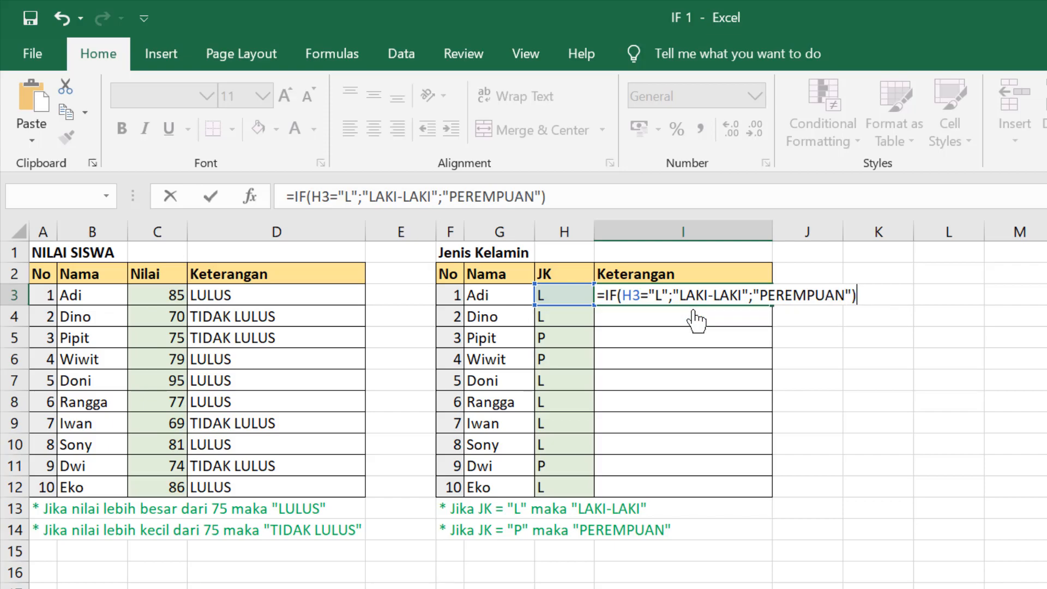
key(Return)
click(671, 289)
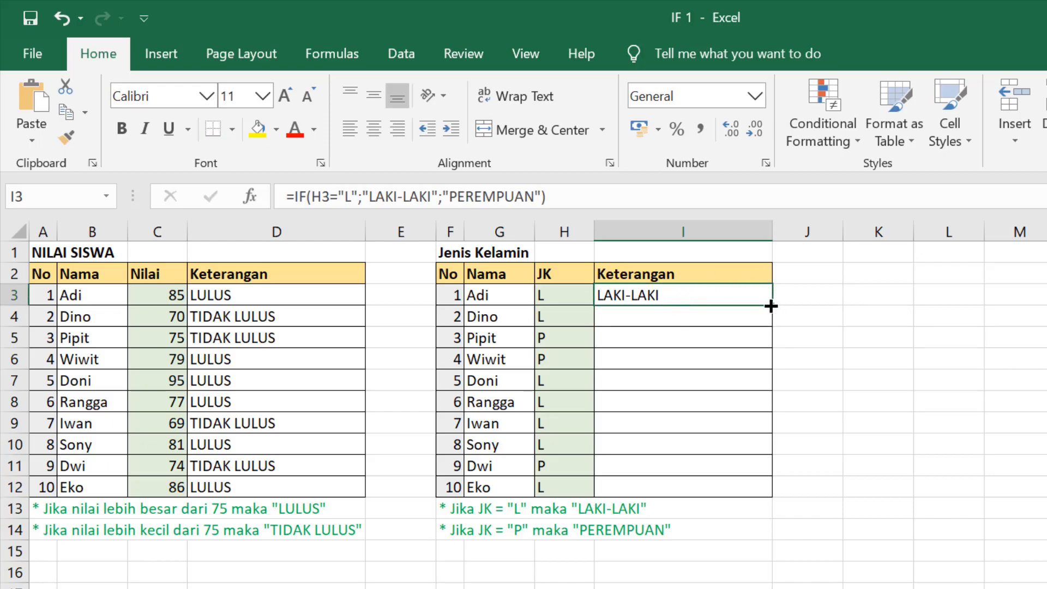
drag(774, 304, 770, 497)
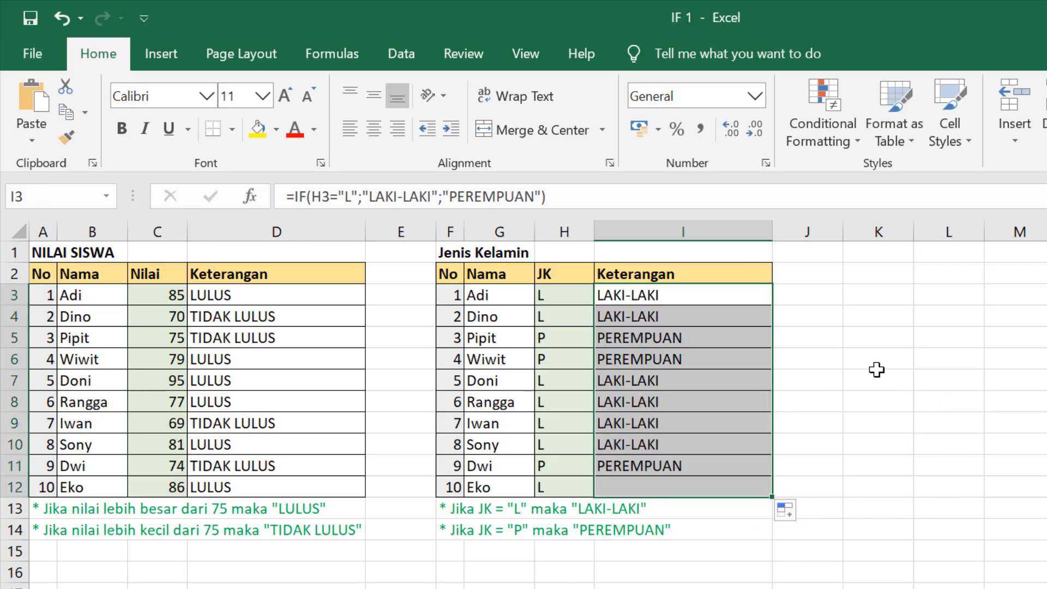
Compare the gender codes in H3 and H5 with their Keterangan results and review the formula in I3.
click(568, 293)
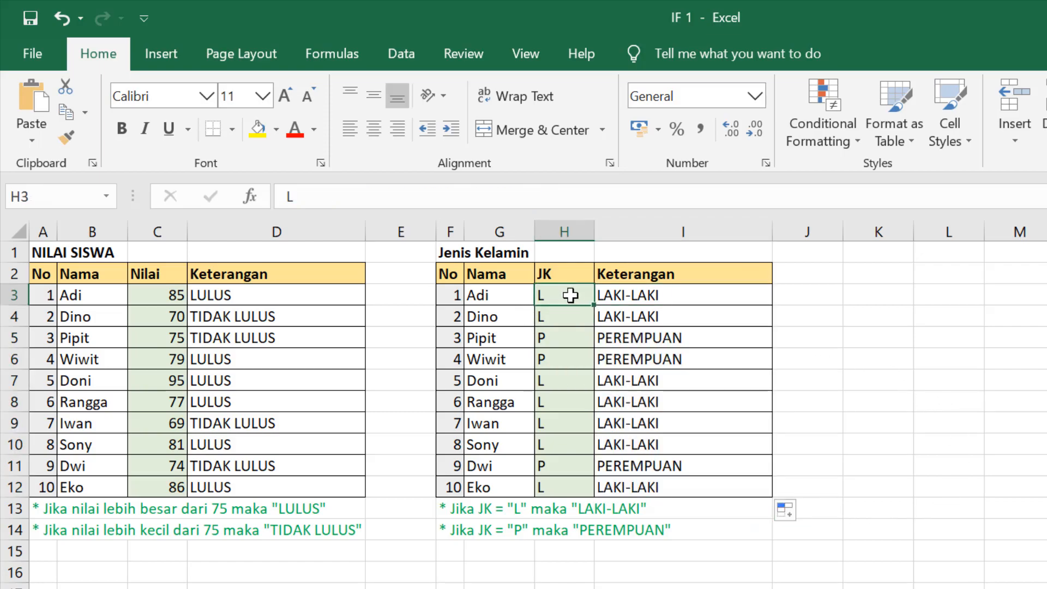
click(679, 294)
click(586, 338)
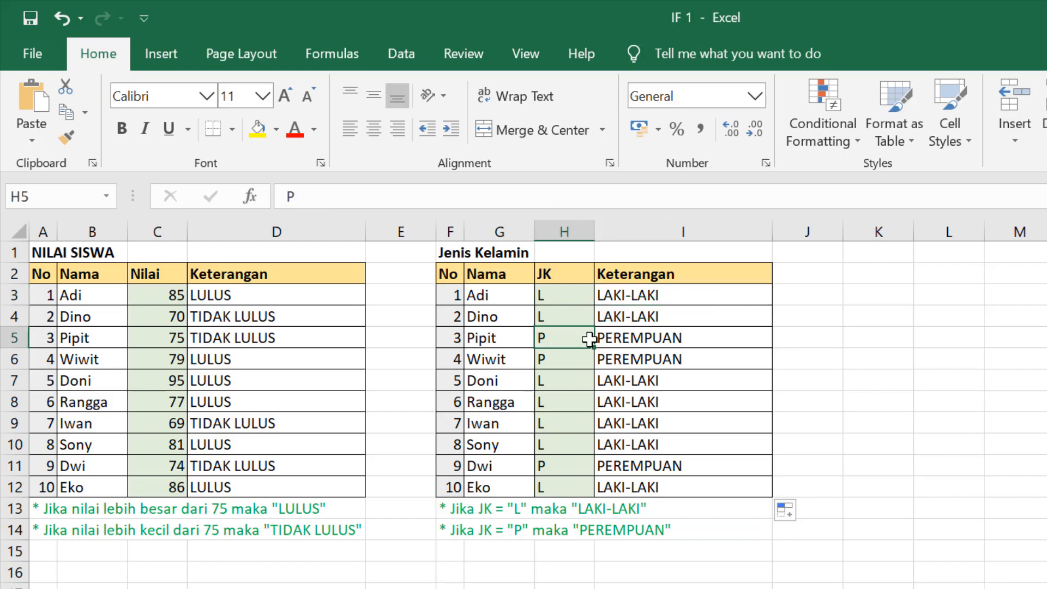
click(663, 334)
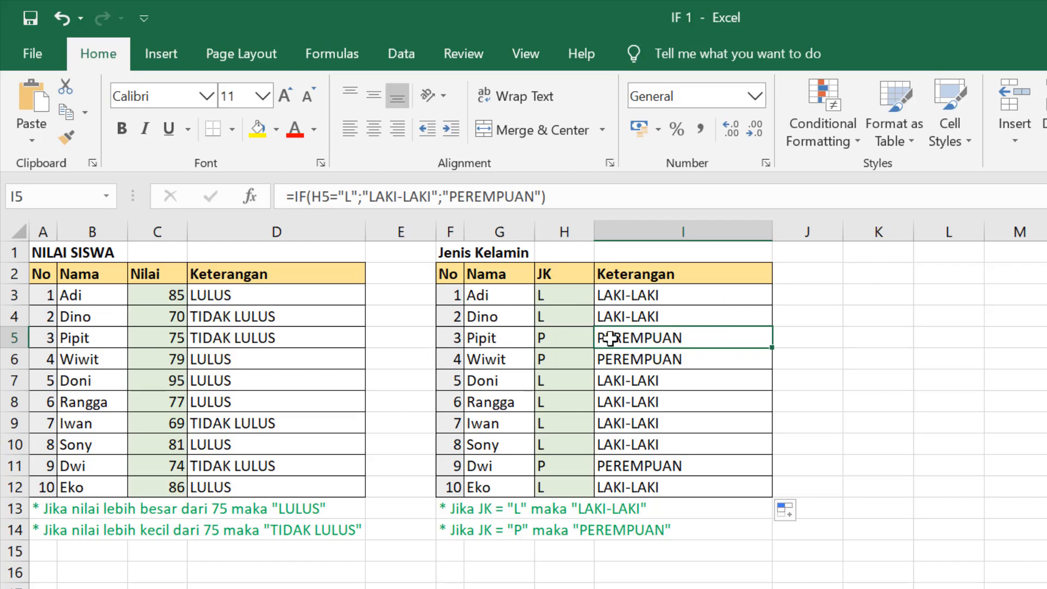
click(663, 295)
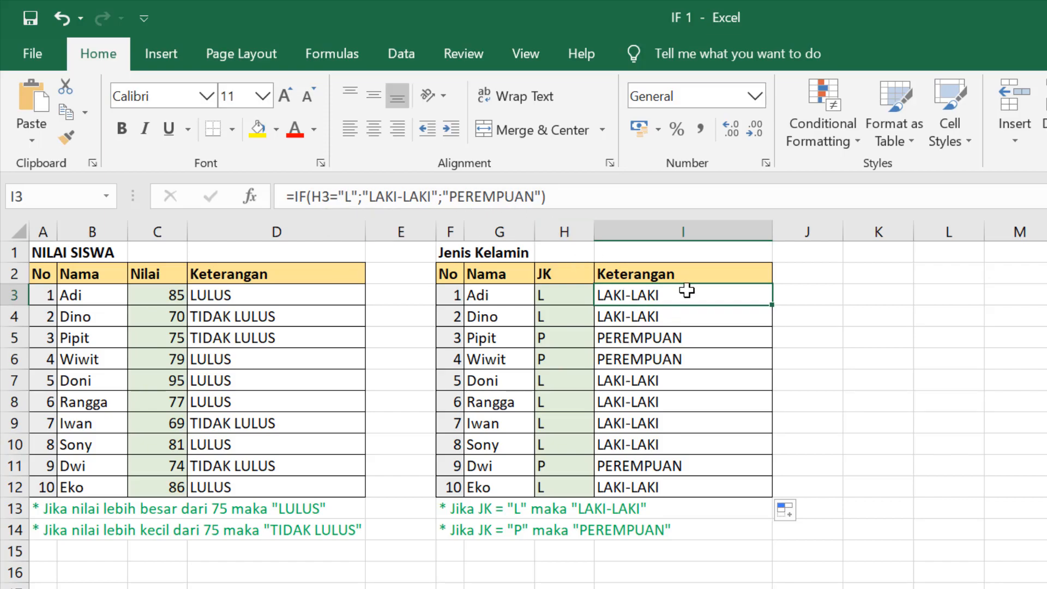
click(309, 197)
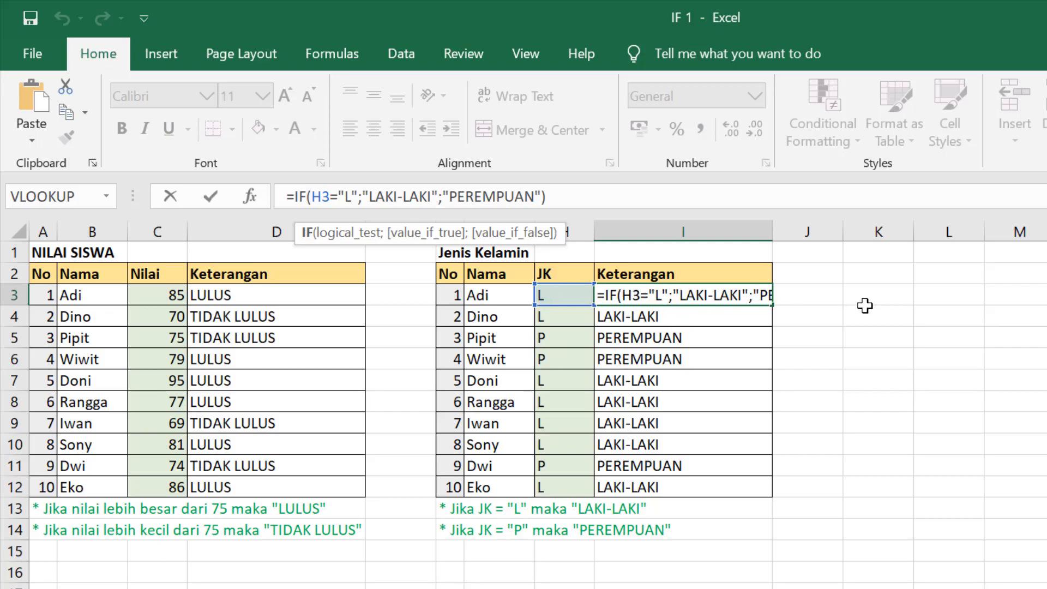
key(Return)
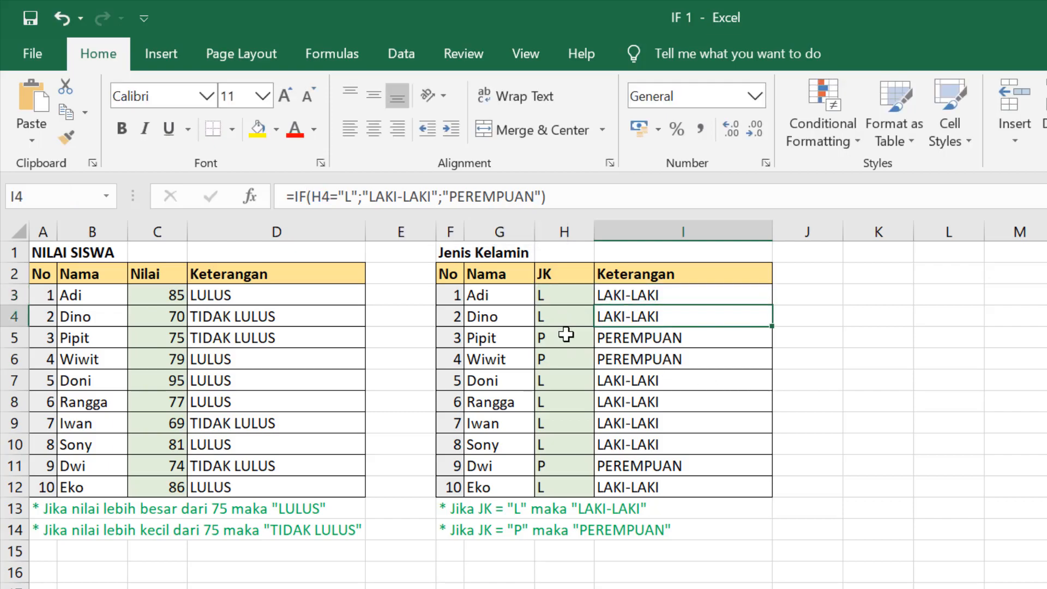
Test the Keterangan formula with invalid gender codes by entering O in H5 and replacing it with ASDF.
click(590, 345)
text(O)
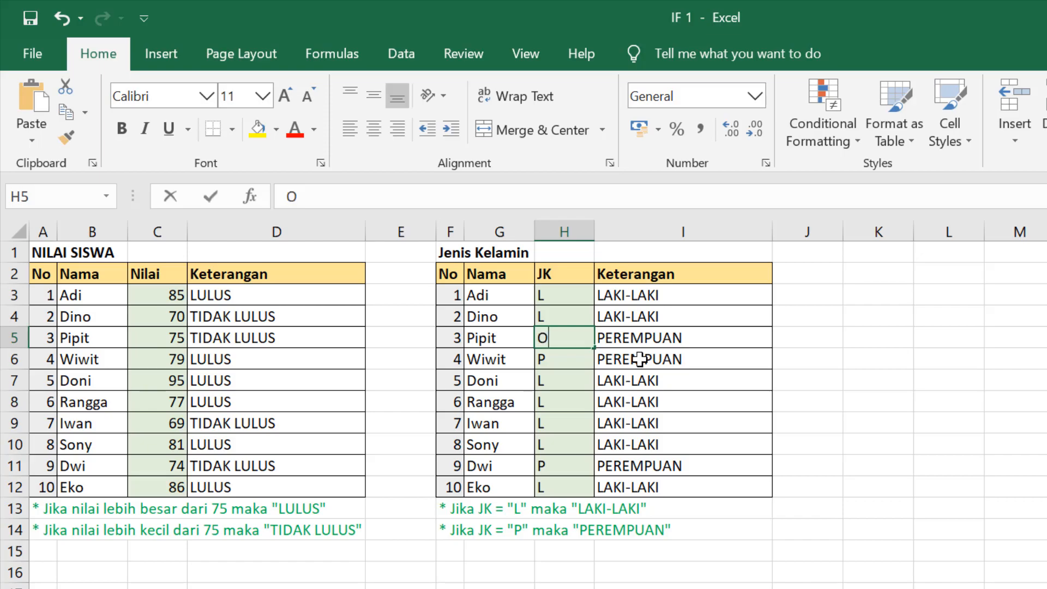
key(Return)
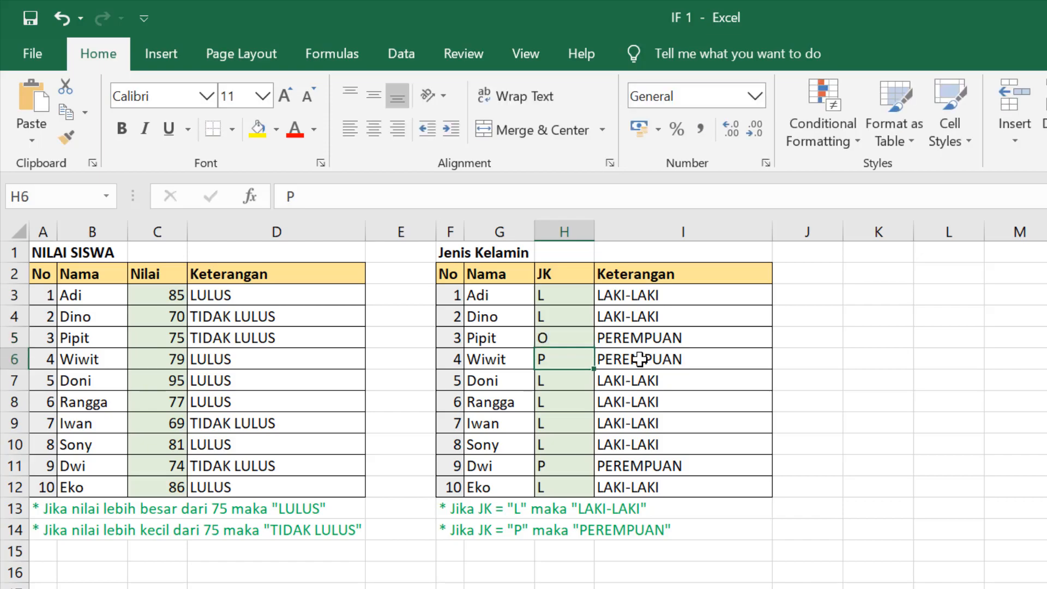
click(557, 338)
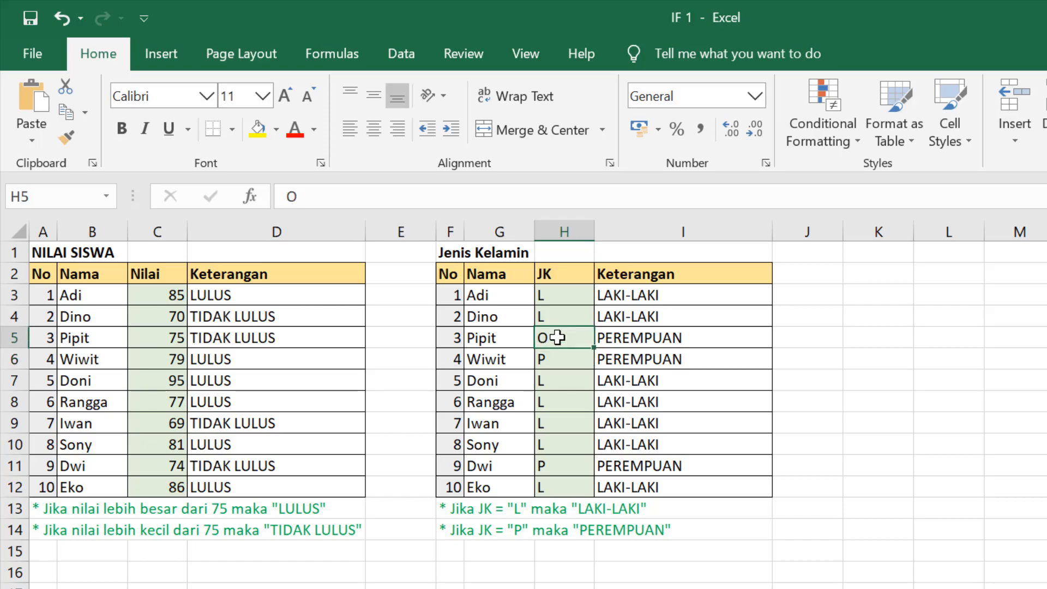
text(ASDF)
key(Return)
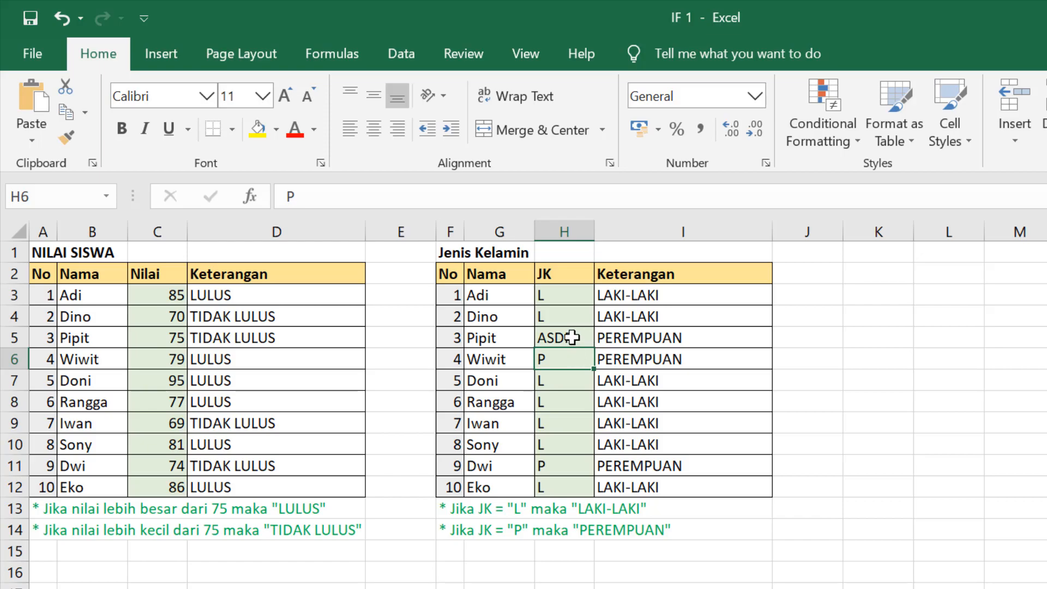
Restore the gender code P in H5.
click(571, 337)
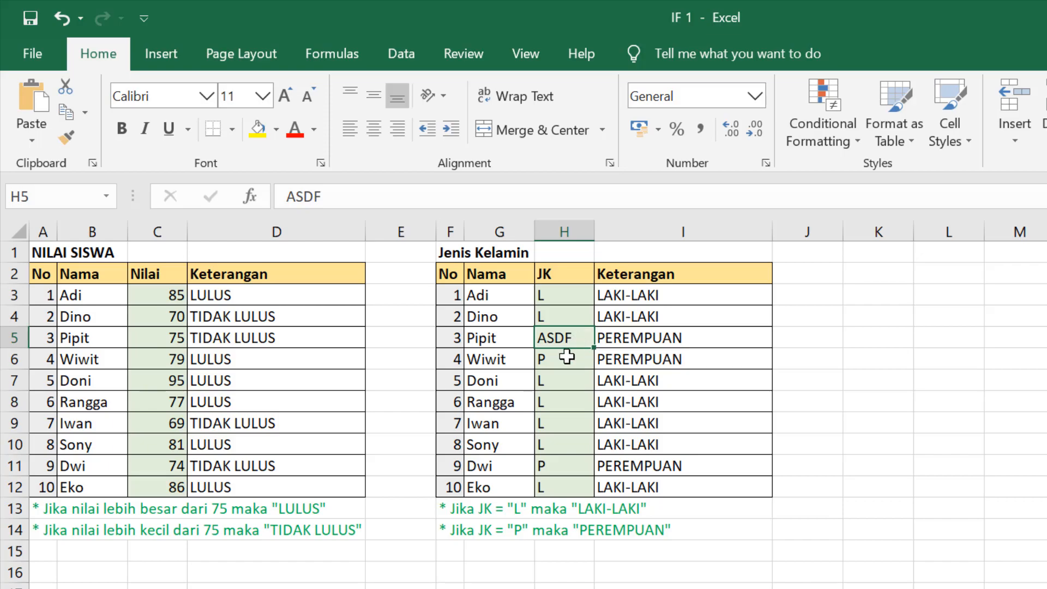
click(568, 357)
click(570, 339)
key(ctrl+z)
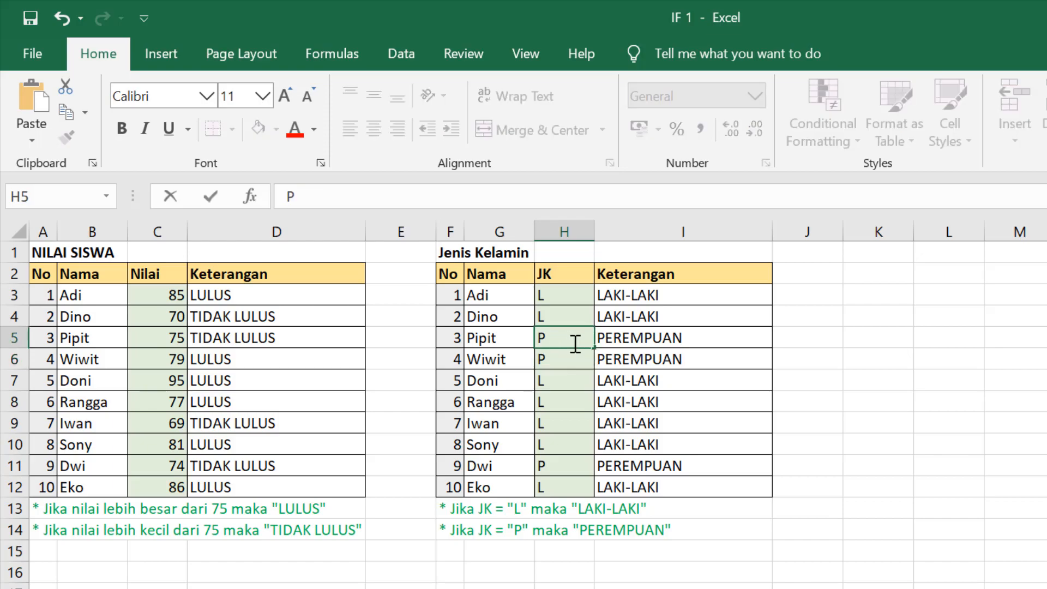
click(577, 397)
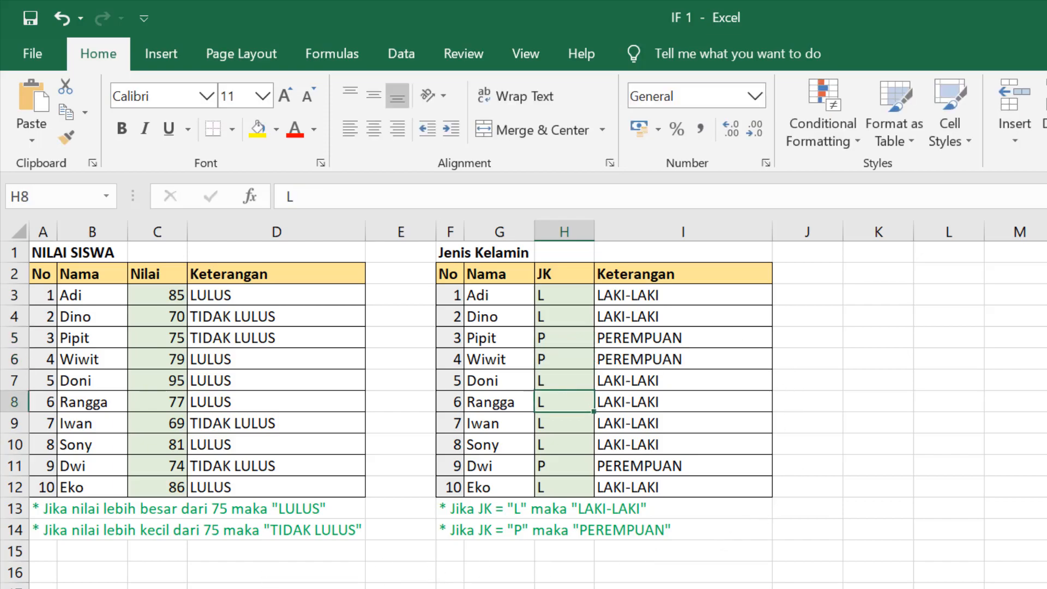